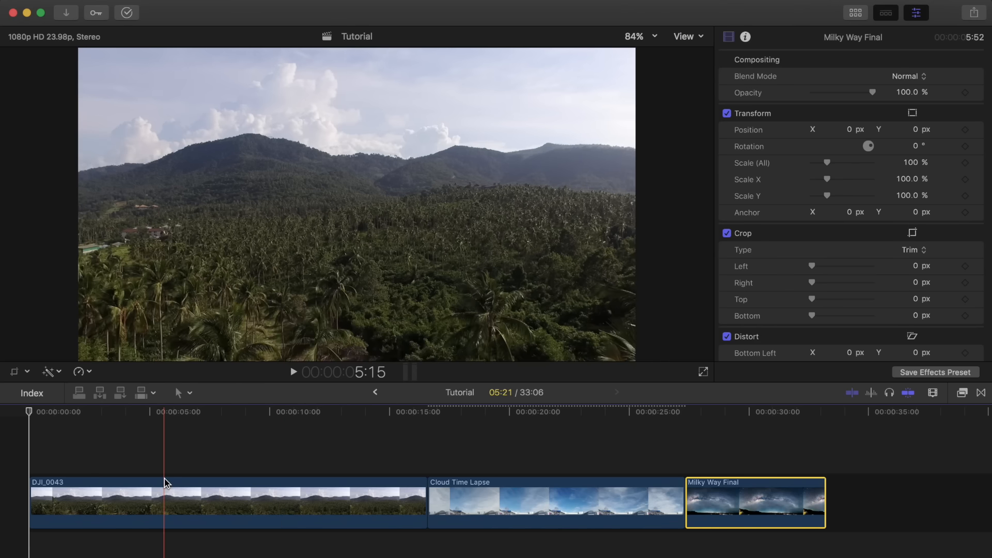
Step: Preview the timeline clips and place a duplicate of the DJI_0043 clip directly above the original, starting at 00:00:00:00
{"action": "left_click", "coordinate": [170, 483]}
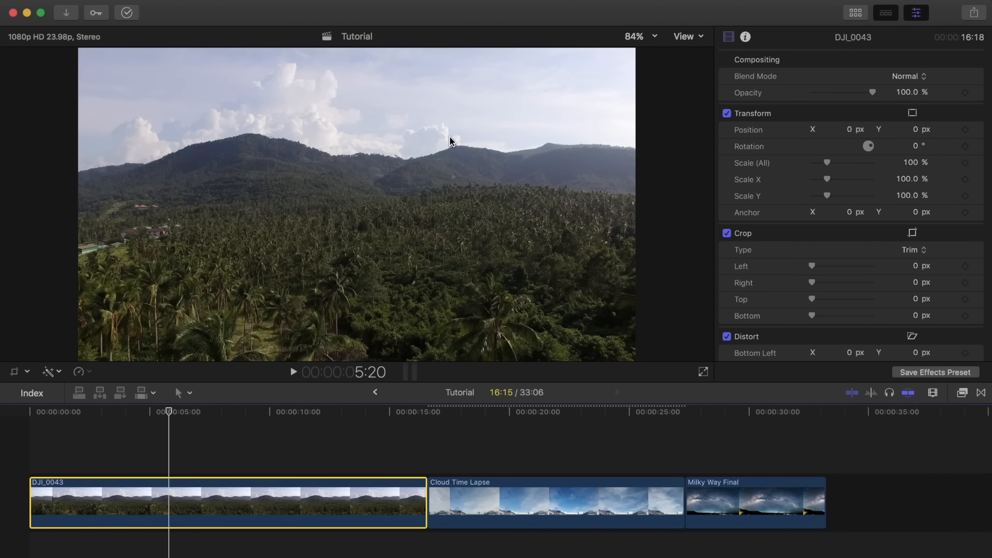
{"action": "left_click_drag", "start_coordinate": [361, 468], "coordinate": [603, 556]}
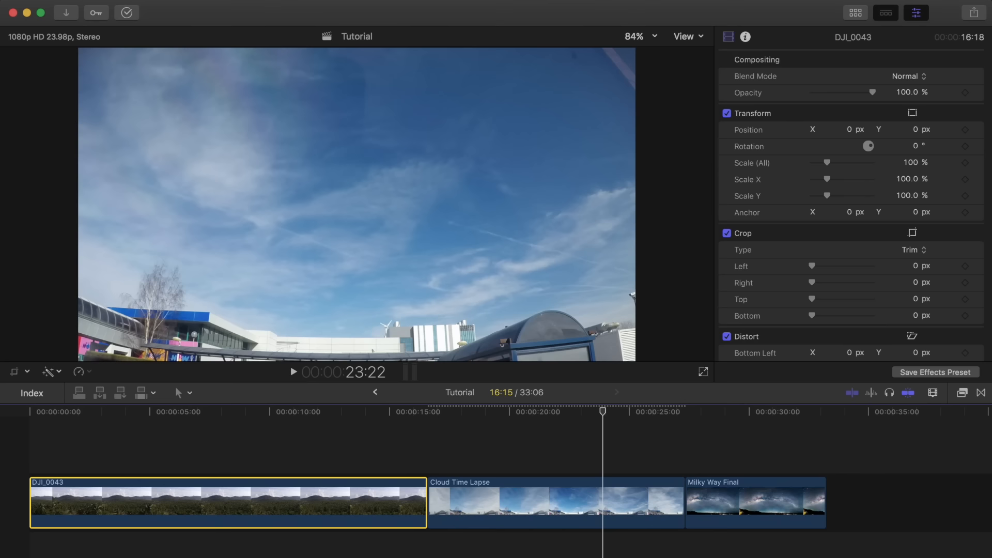
{"action": "left_click_drag", "start_coordinate": [604, 427], "coordinate": [733, 439]}
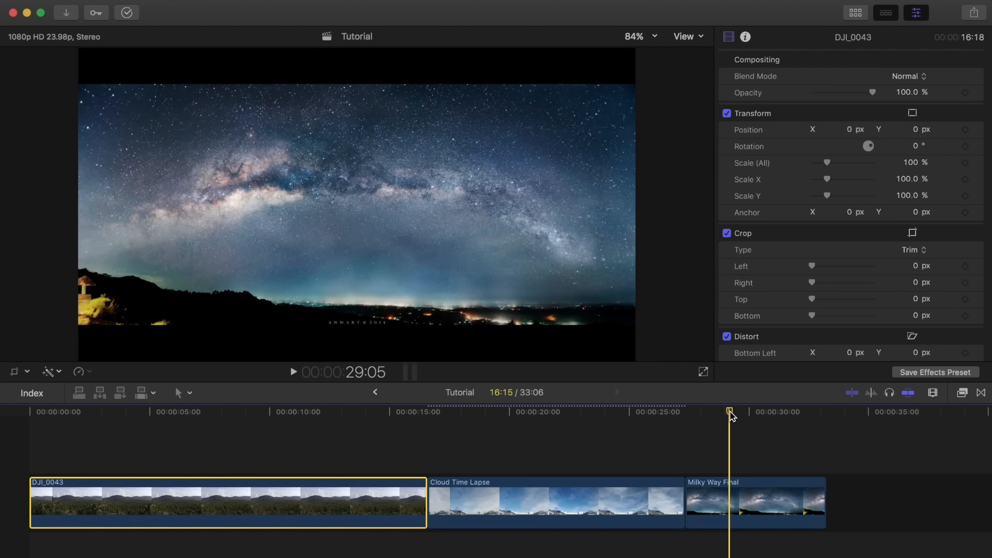
{"action": "left_click_drag", "start_coordinate": [730, 416], "coordinate": [594, 438]}
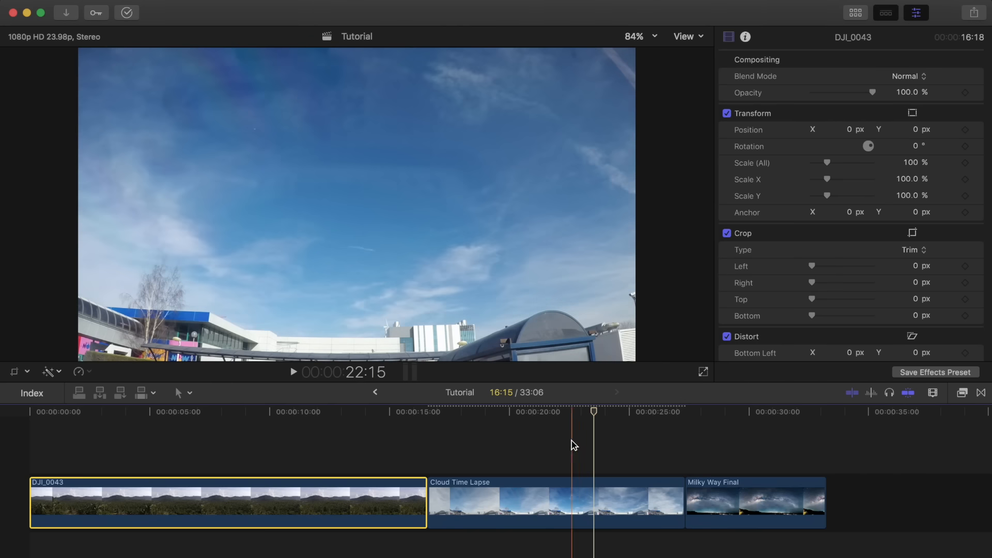
{"action": "left_click_drag", "start_coordinate": [595, 416], "coordinate": [153, 471]}
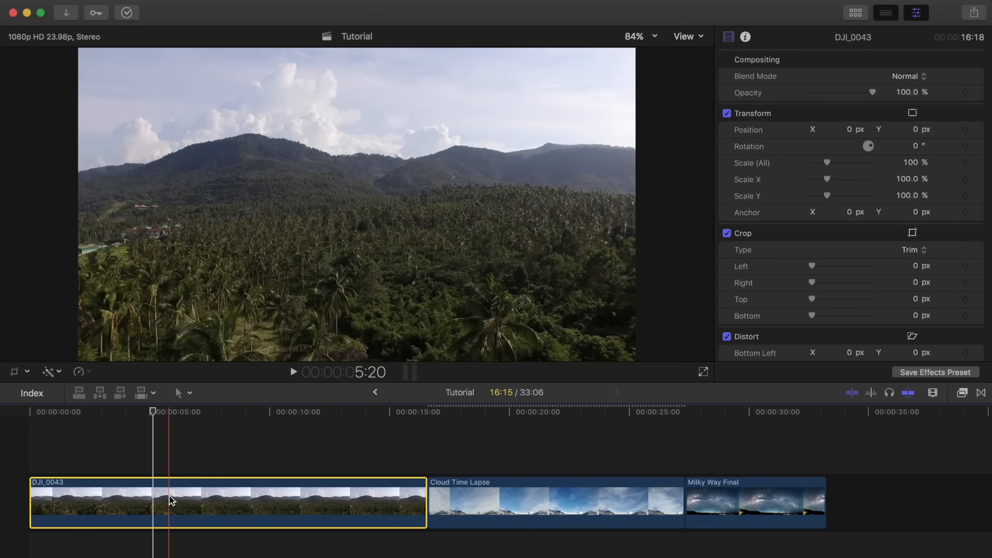
{"action": "left_click_drag", "start_coordinate": [152, 413], "coordinate": [32, 423]}
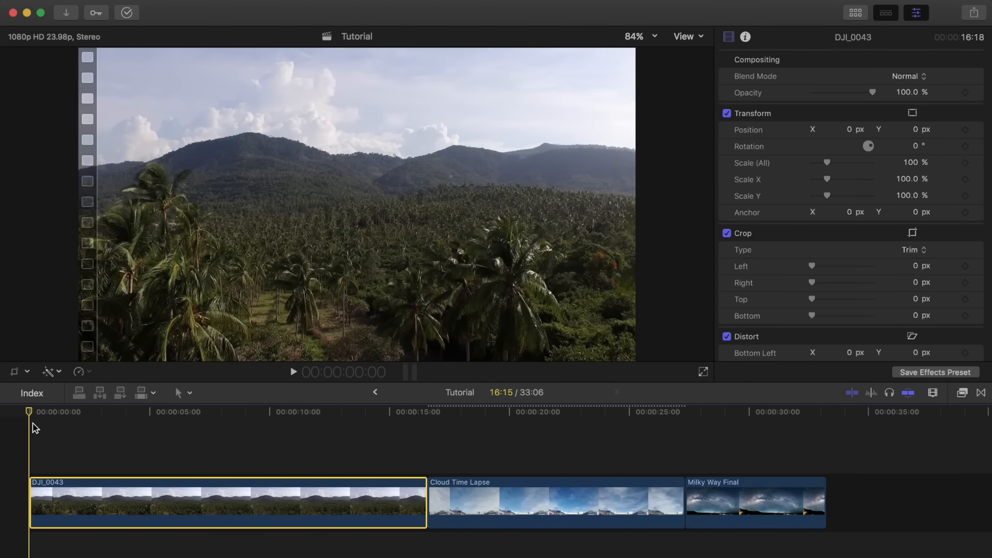
{"action": "key", "text": "super+v"}
{"action": "left_click_drag", "start_coordinate": [434, 498], "coordinate": [49, 473]}
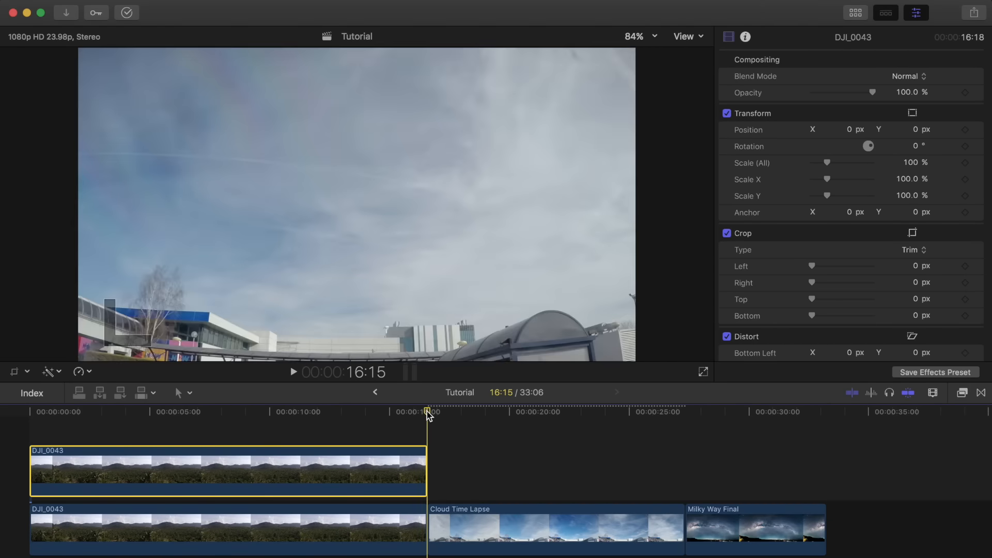
Step: Trim the end of the lower DJI_0043 clip so it lasts about 2:27
{"action": "left_click_drag", "start_coordinate": [427, 411], "coordinate": [205, 413]}
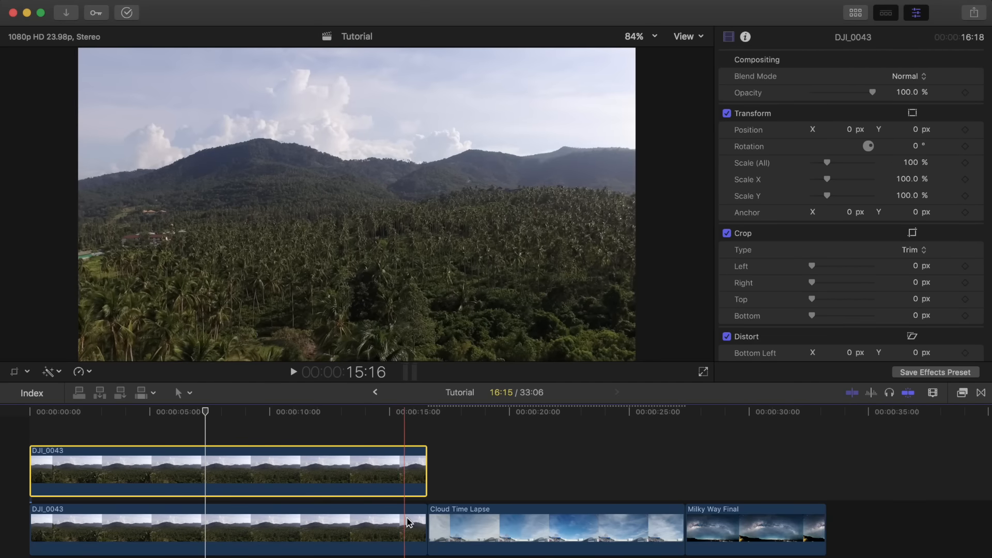
{"action": "left_click", "coordinate": [423, 521]}
{"action": "left_click_drag", "start_coordinate": [423, 521], "coordinate": [93, 537]}
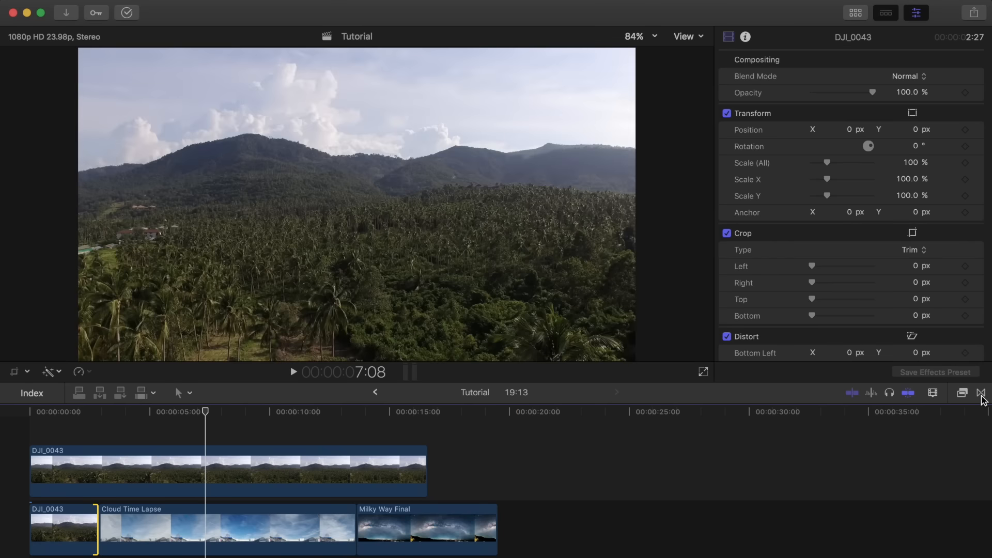
Step: Add the Luma Fade White transition from MW Transitions between the lower DJI_0043 clip and the Cloud Time Lapse clip
{"action": "left_click", "coordinate": [980, 393]}
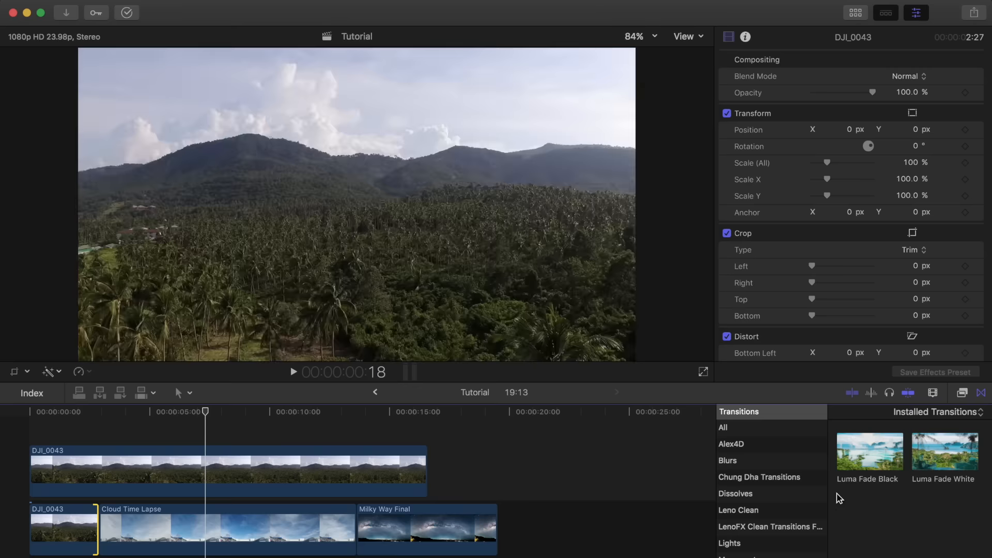
{"action": "scroll", "coordinate": [792, 506], "scroll_direction": "down", "scroll_amount": 5}
{"action": "scroll", "coordinate": [791, 506], "scroll_direction": "down", "scroll_amount": 2}
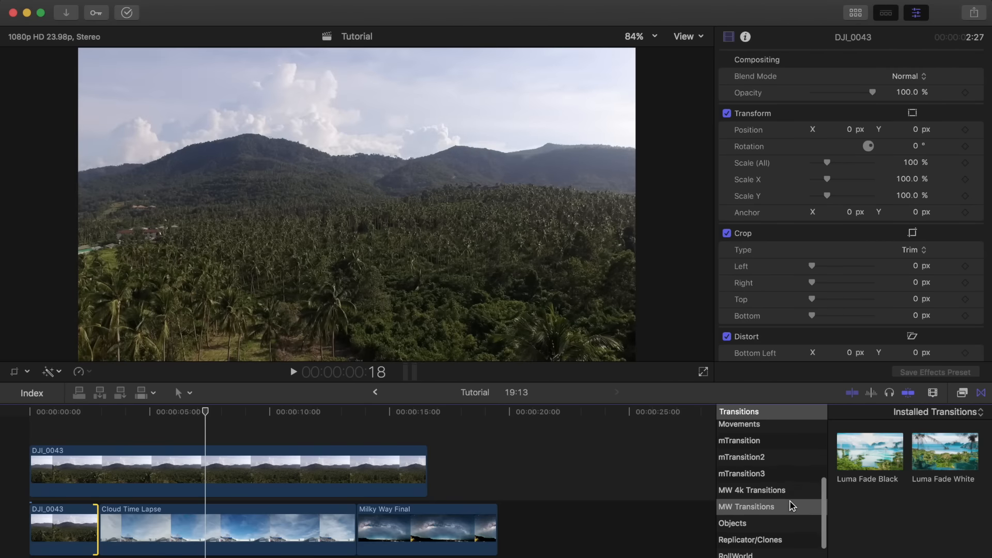
{"action": "left_click", "coordinate": [770, 506]}
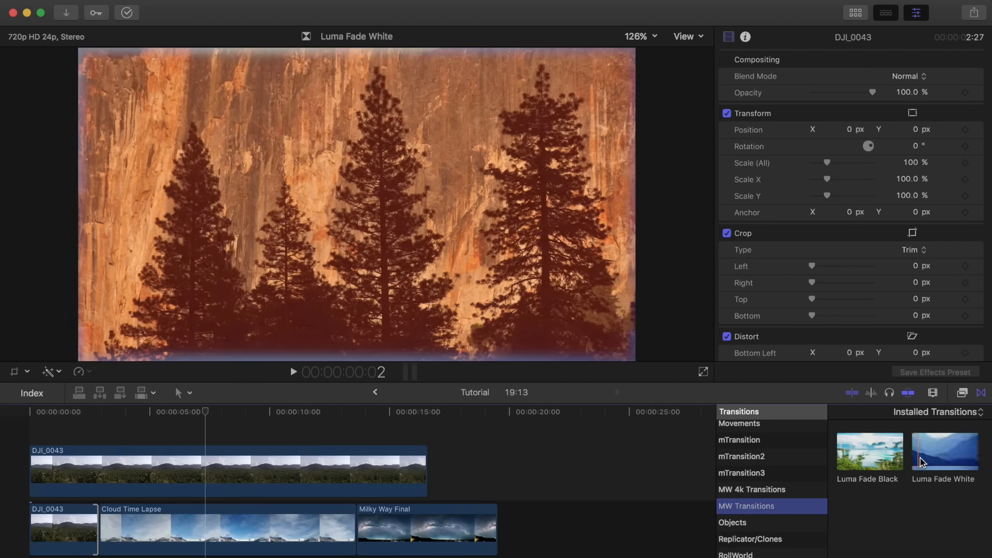
{"action": "left_click_drag", "start_coordinate": [949, 460], "coordinate": [116, 533]}
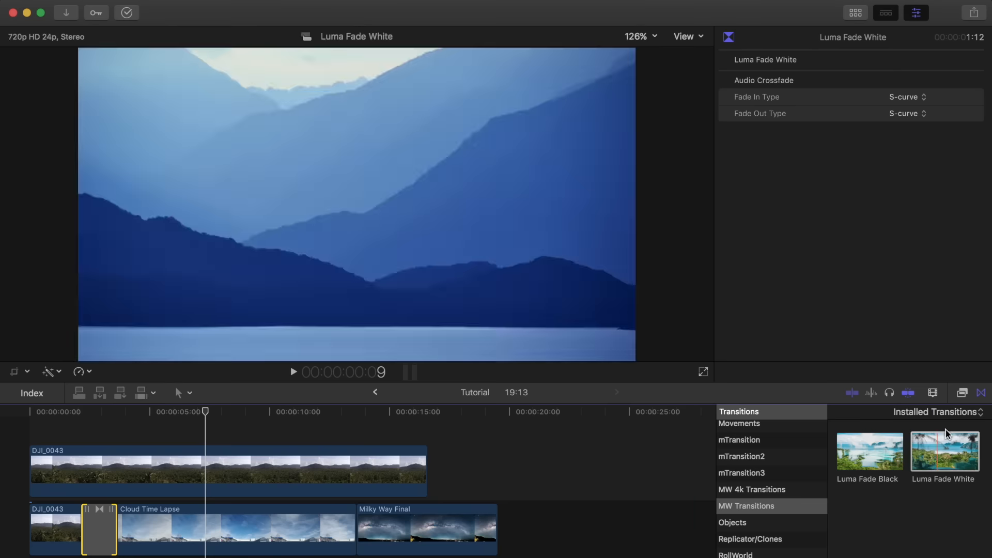
Step: Apply the Keyer effect to the upper DJI_0043 clip and select that clip at about 6:23
{"action": "left_click", "coordinate": [962, 393]}
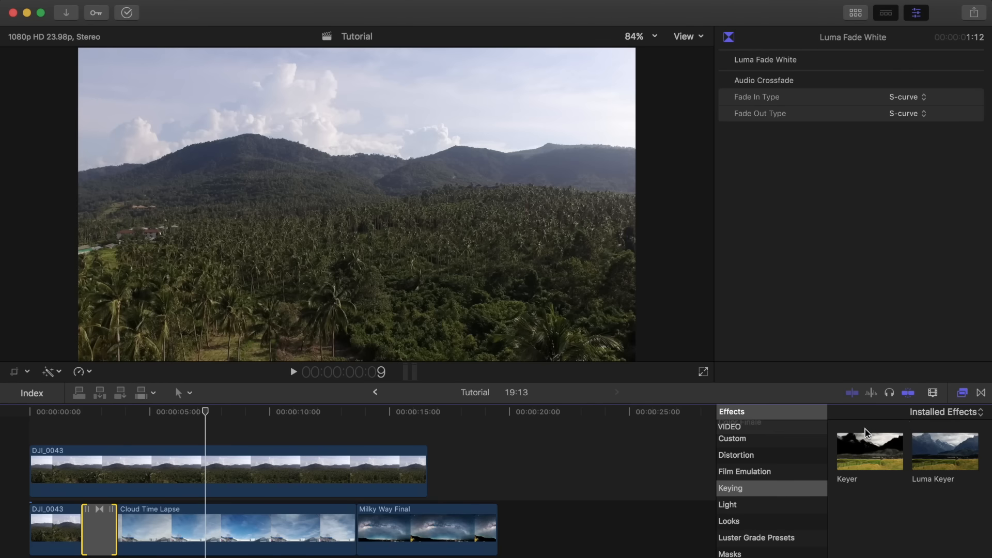
{"action": "left_click_drag", "start_coordinate": [865, 451], "coordinate": [303, 472]}
{"action": "left_click", "coordinate": [197, 412]}
{"action": "left_click", "coordinate": [198, 451]}
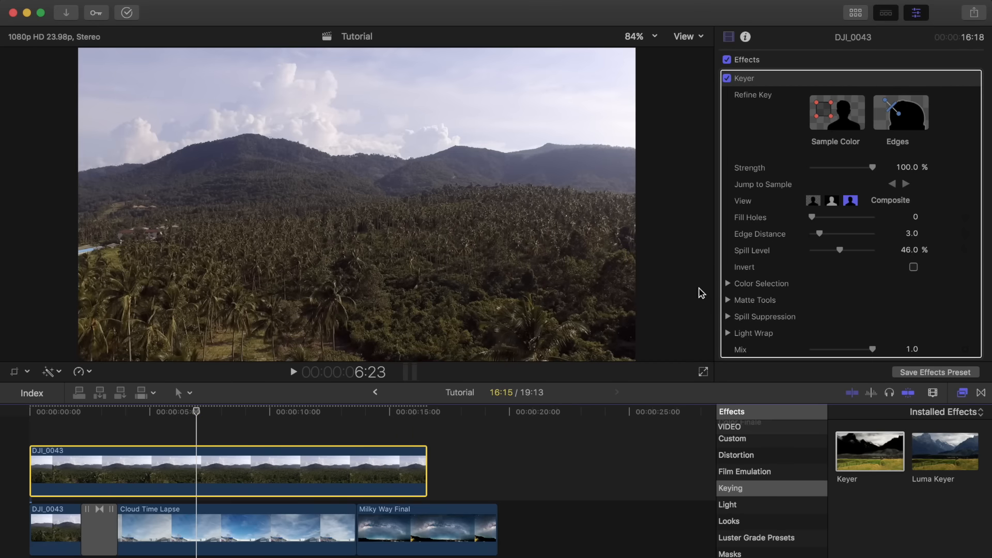
Step: Sample the sky colour for the Keyer with a wide rectangle spanning the full width of the upper sky
{"action": "left_click", "coordinate": [823, 118]}
{"action": "left_click", "coordinate": [637, 37]}
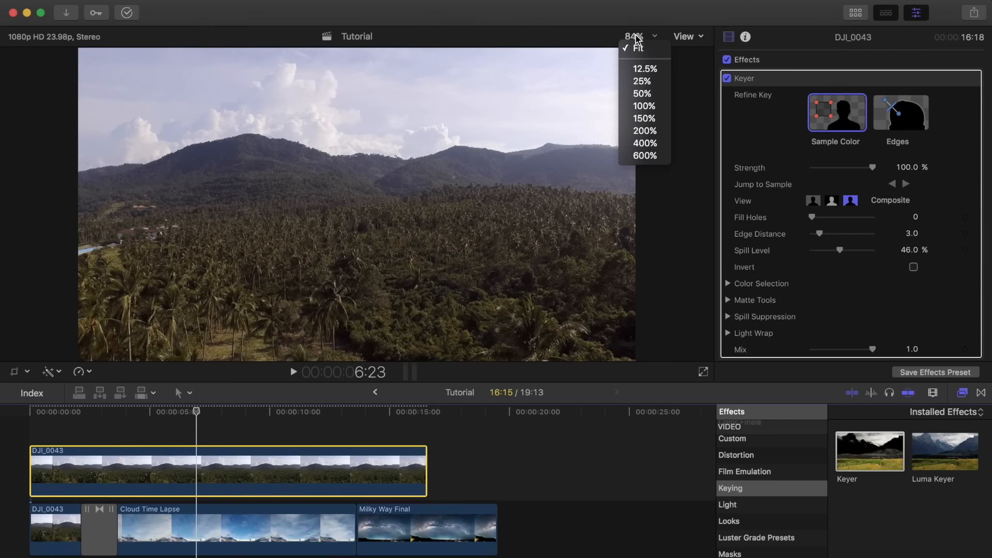
{"action": "left_click", "coordinate": [642, 94]}
{"action": "left_click_drag", "start_coordinate": [188, 107], "coordinate": [319, 115]}
{"action": "left_click_drag", "start_coordinate": [386, 127], "coordinate": [520, 160]}
{"action": "left_click_drag", "start_coordinate": [189, 107], "coordinate": [195, 115]}
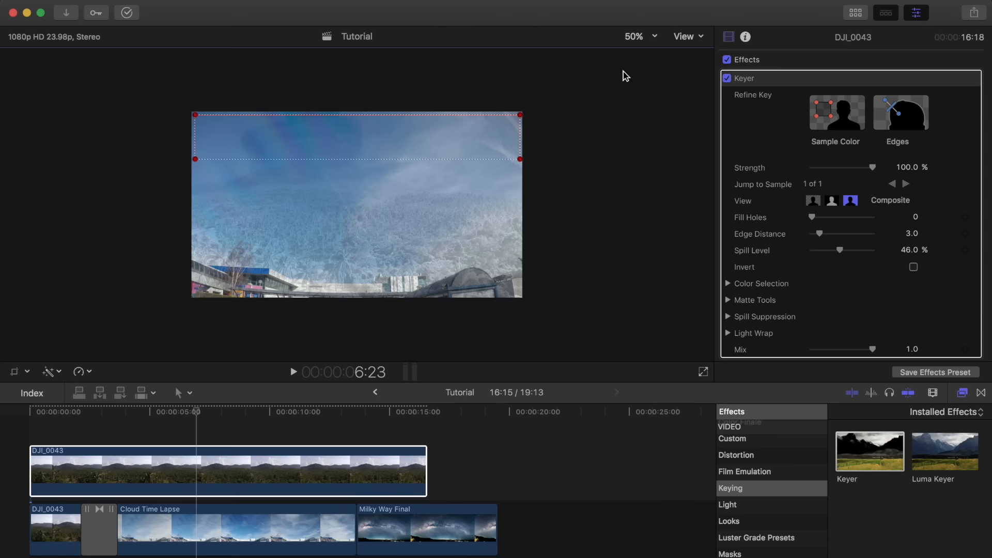
{"action": "left_click", "coordinate": [680, 41]}
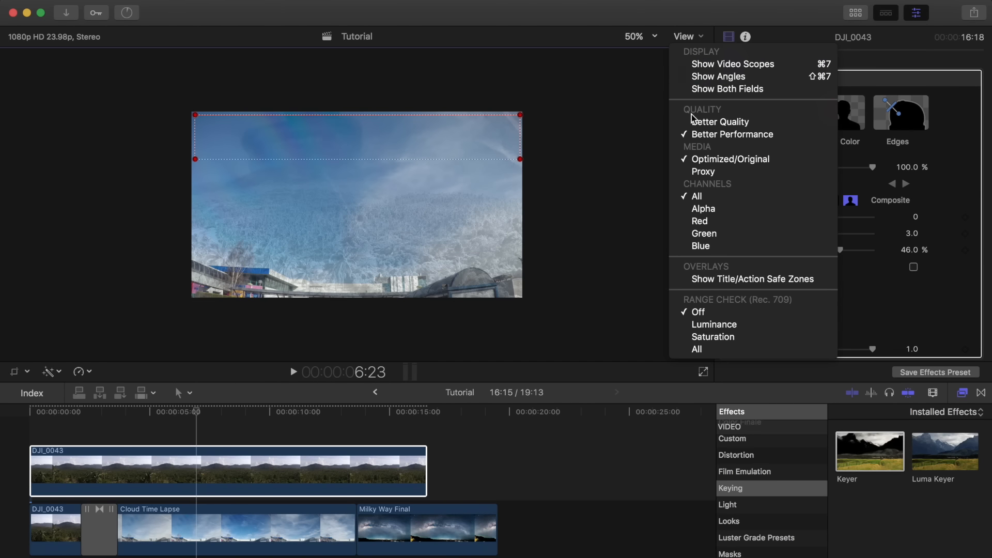
{"action": "left_click", "coordinate": [655, 38]}
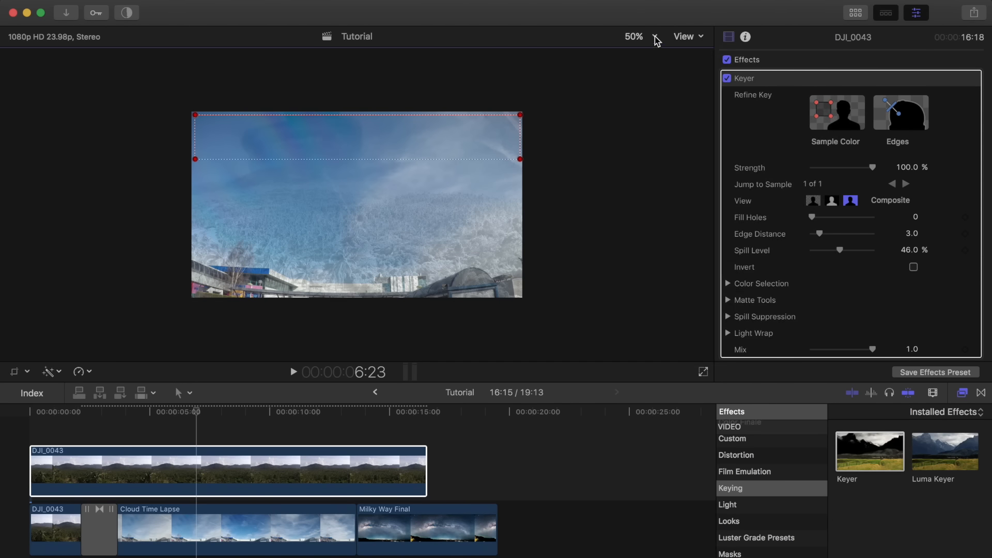
{"action": "left_click", "coordinate": [654, 38]}
{"action": "left_click", "coordinate": [654, 50]}
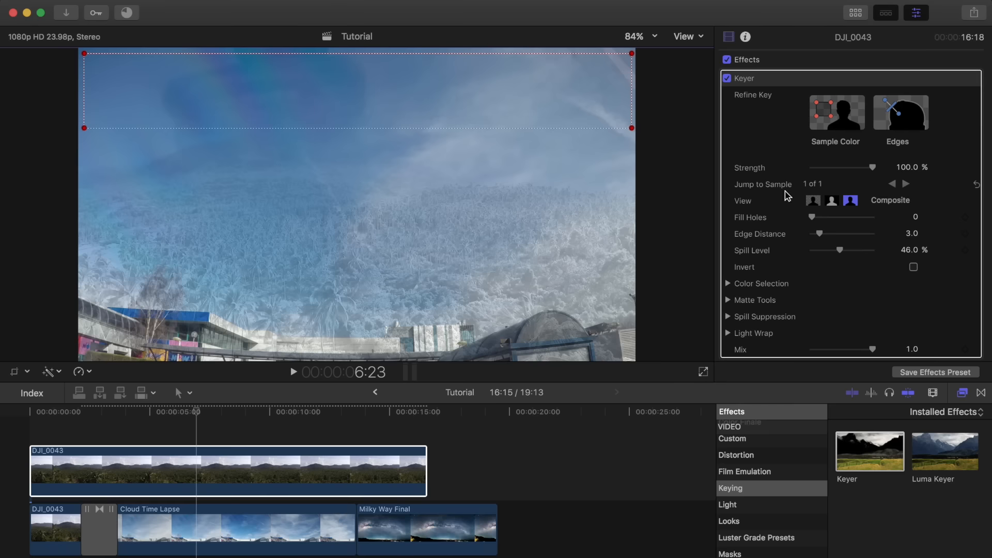
Step: Show the Keyer's result as a matte and set its Strength to 0%
{"action": "left_click", "coordinate": [832, 201]}
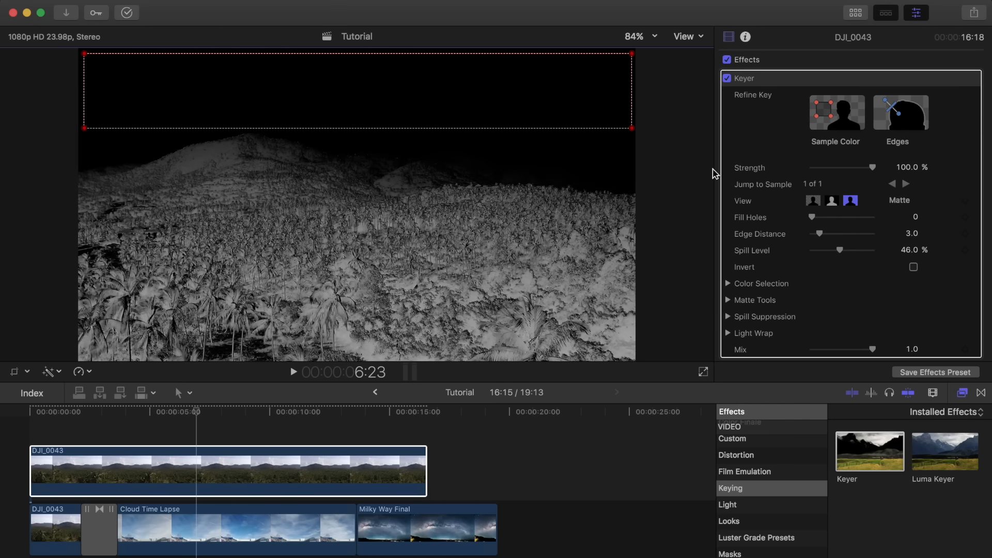
{"action": "left_click_drag", "start_coordinate": [874, 168], "coordinate": [813, 169]}
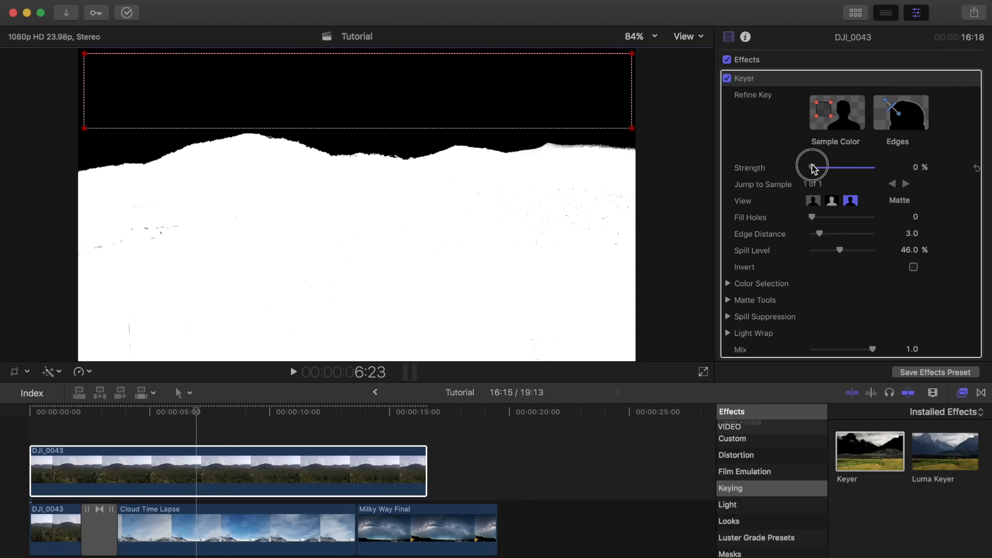
{"action": "left_click_drag", "start_coordinate": [814, 165], "coordinate": [815, 168]}
{"action": "left_click", "coordinate": [916, 169]}
{"action": "type", "text": "1"}
{"action": "key", "text": "Return"}
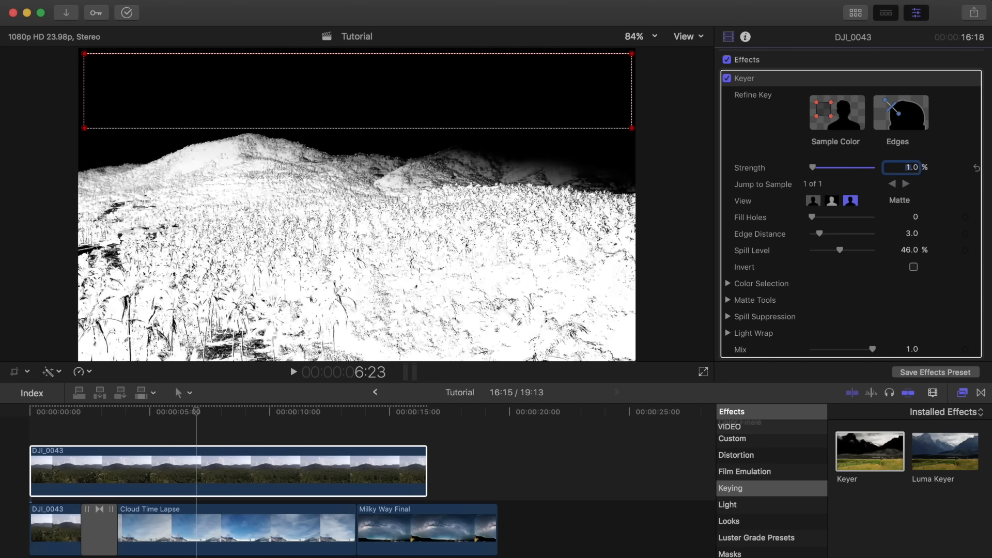
{"action": "left_click_drag", "start_coordinate": [813, 166], "coordinate": [811, 171]}
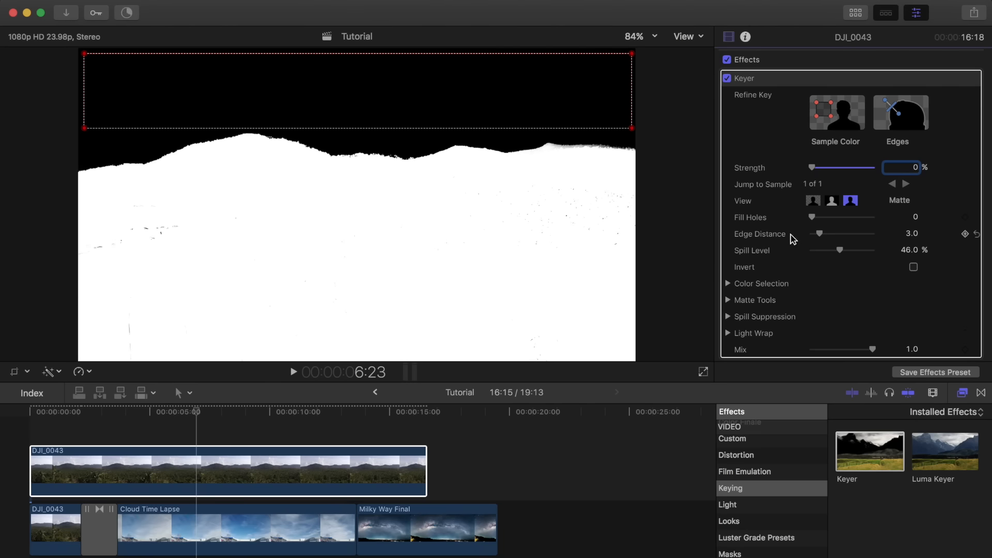
Step: Clean up the matte by setting Fill Holes to about 8.66 and Erode to about 2.23
{"action": "left_click", "coordinate": [812, 218]}
{"action": "left_click_drag", "start_coordinate": [811, 218], "coordinate": [865, 222]}
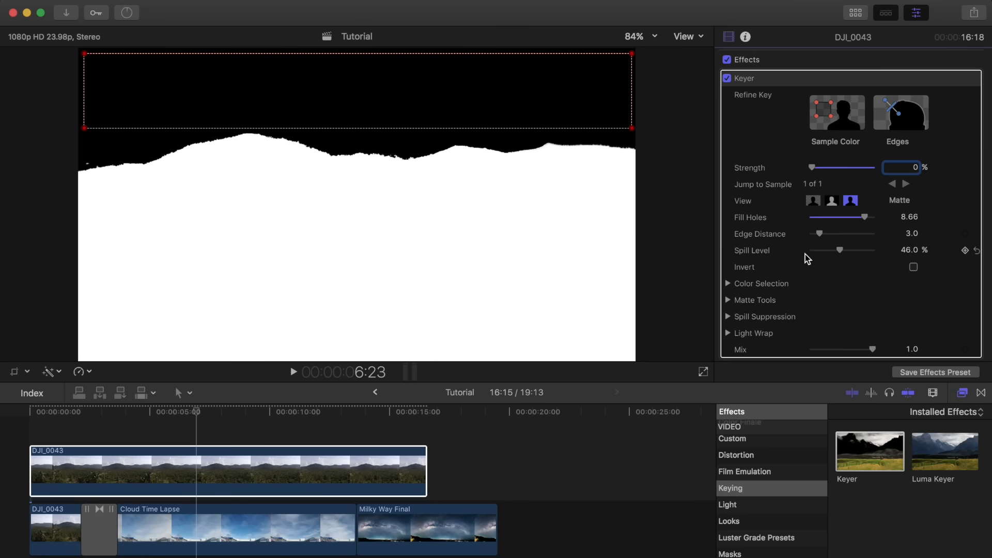
{"action": "scroll", "coordinate": [806, 255], "scroll_direction": "down", "scroll_amount": 2}
{"action": "left_click", "coordinate": [728, 269]}
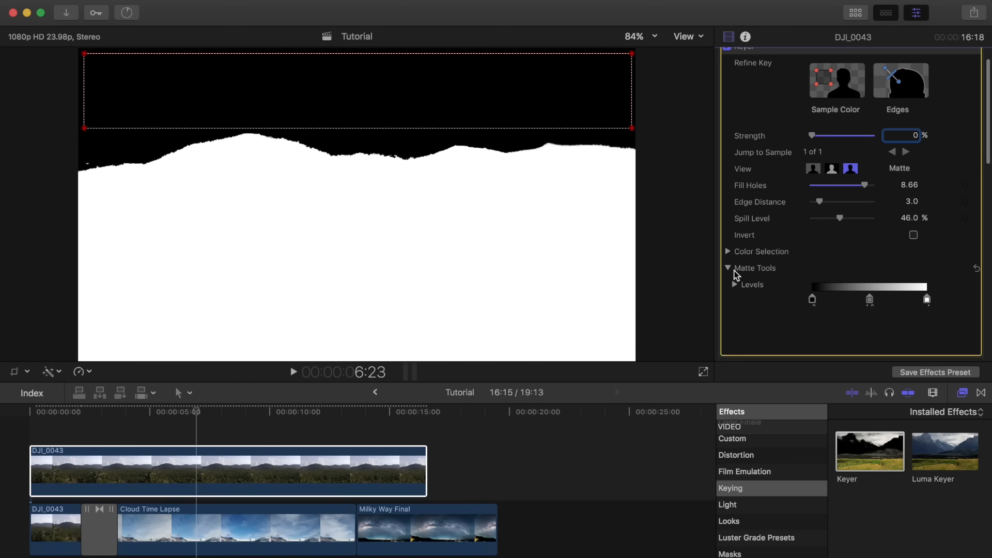
{"action": "scroll", "coordinate": [761, 273], "scroll_direction": "down", "scroll_amount": 2}
{"action": "left_click_drag", "start_coordinate": [811, 318], "coordinate": [825, 321]}
{"action": "scroll", "coordinate": [767, 281], "scroll_direction": "up", "scroll_amount": 2}
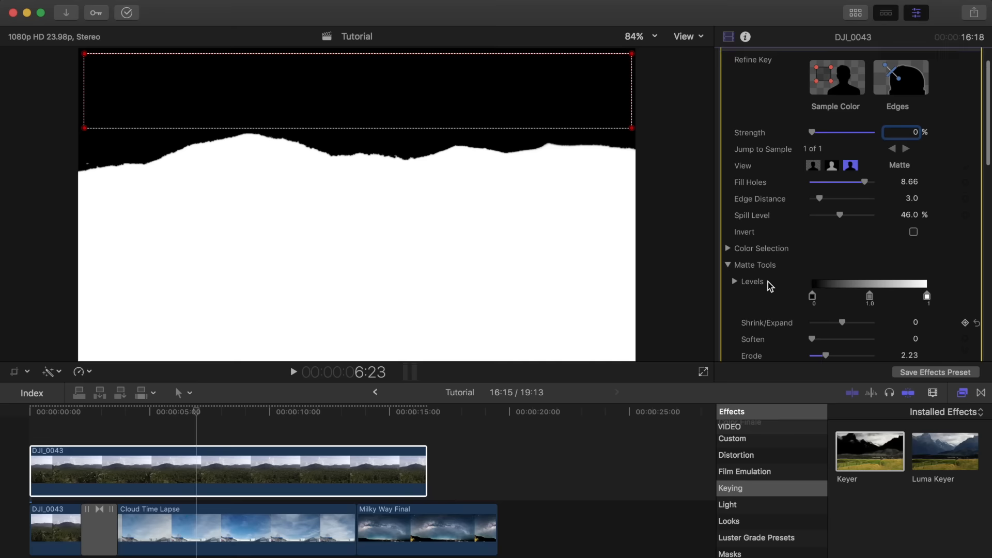
Step: Switch the Keyer view back to Composite
{"action": "left_click", "coordinate": [813, 165]}
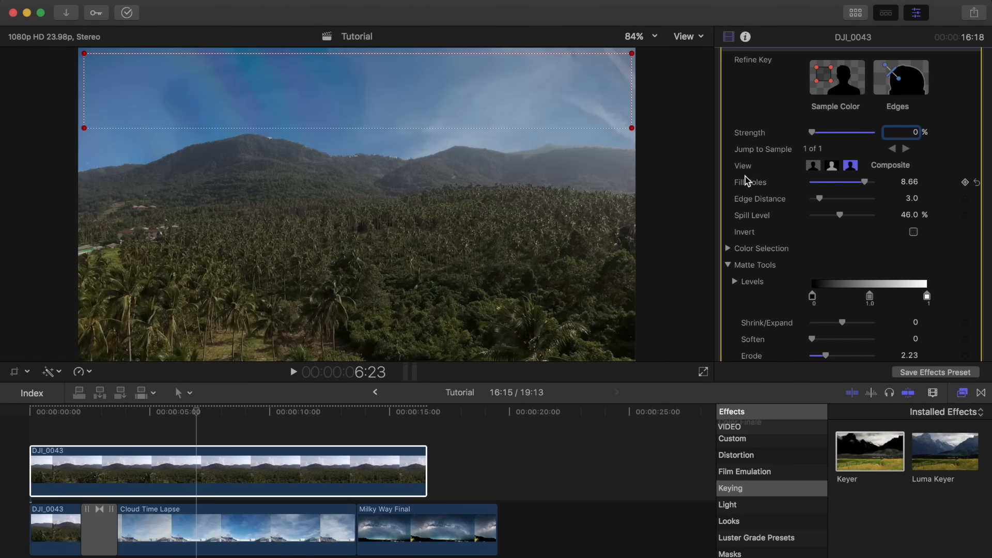
{"action": "scroll", "coordinate": [745, 176], "scroll_direction": "up", "scroll_amount": 2}
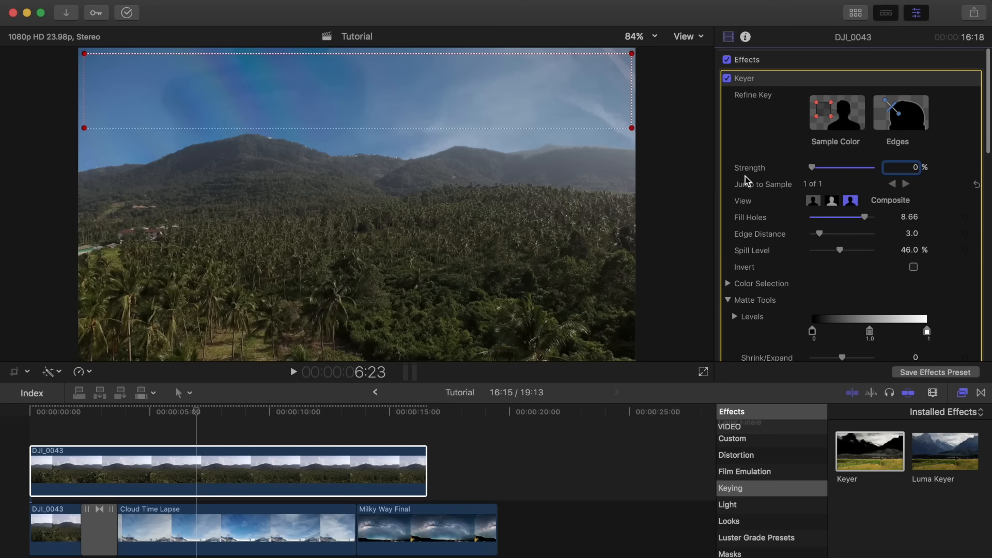
{"action": "scroll", "coordinate": [745, 176], "scroll_direction": "up", "scroll_amount": 2}
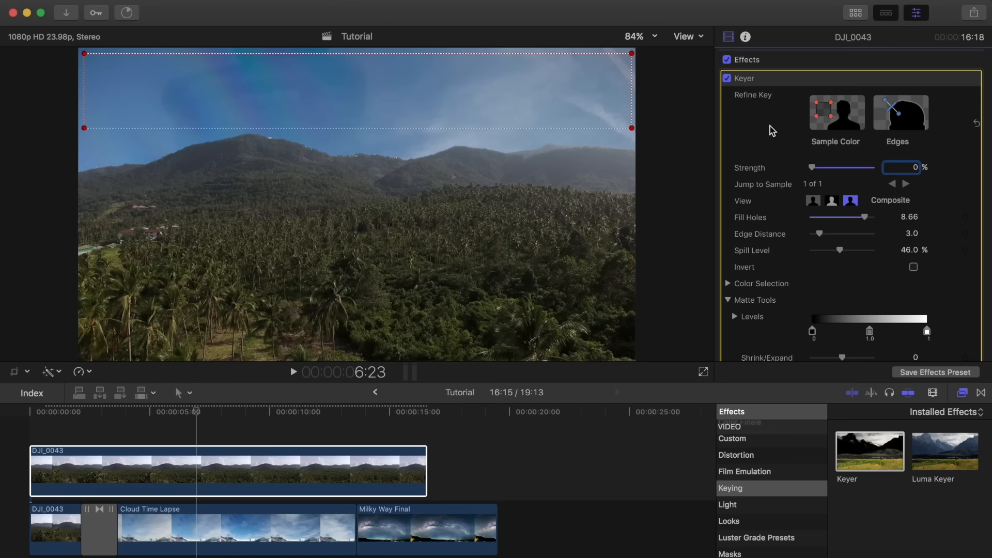
Step: Look through the Keyer's Light Wrap and Spill Suppression settings
{"action": "scroll", "coordinate": [750, 219], "scroll_direction": "down", "scroll_amount": 1}
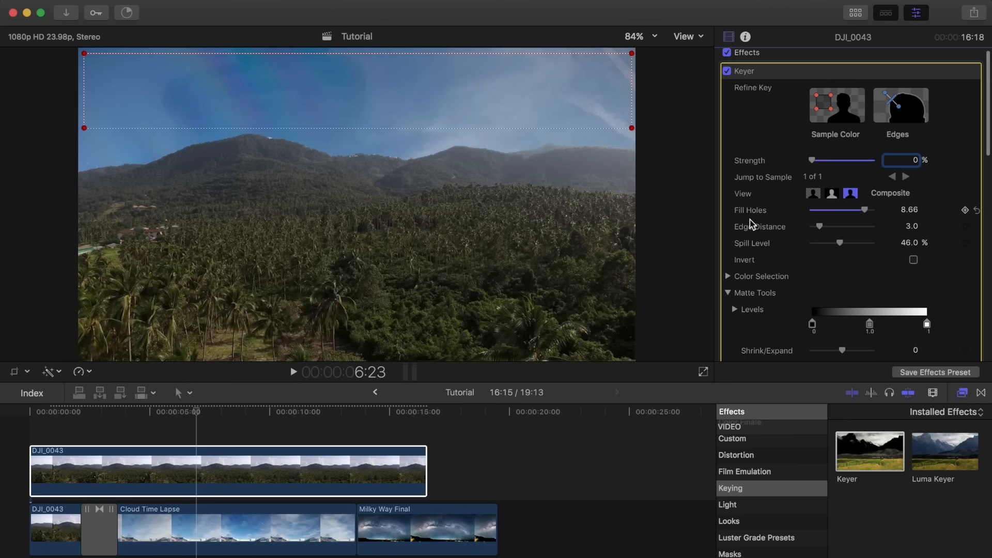
{"action": "scroll", "coordinate": [749, 219], "scroll_direction": "down", "scroll_amount": 6}
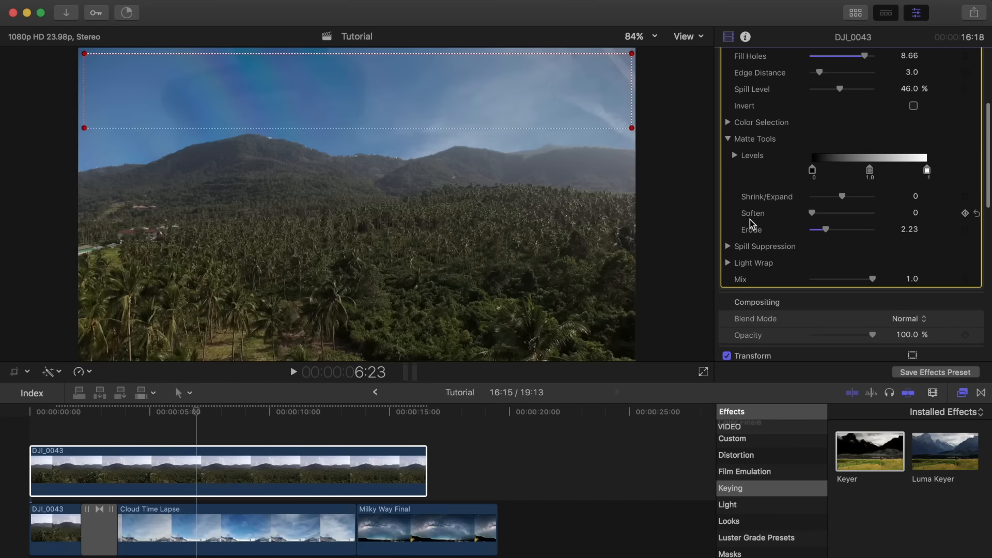
{"action": "left_click", "coordinate": [728, 263]}
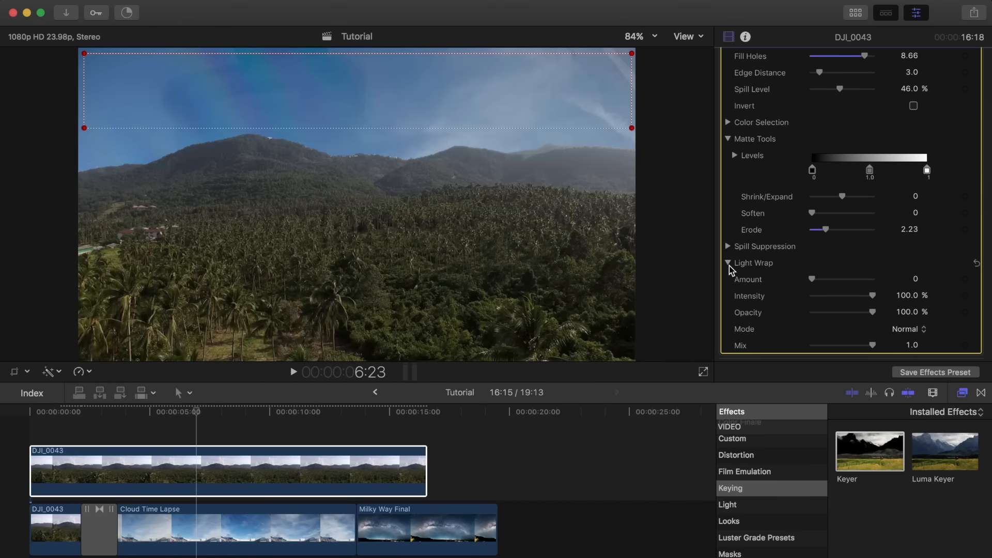
{"action": "left_click", "coordinate": [725, 248]}
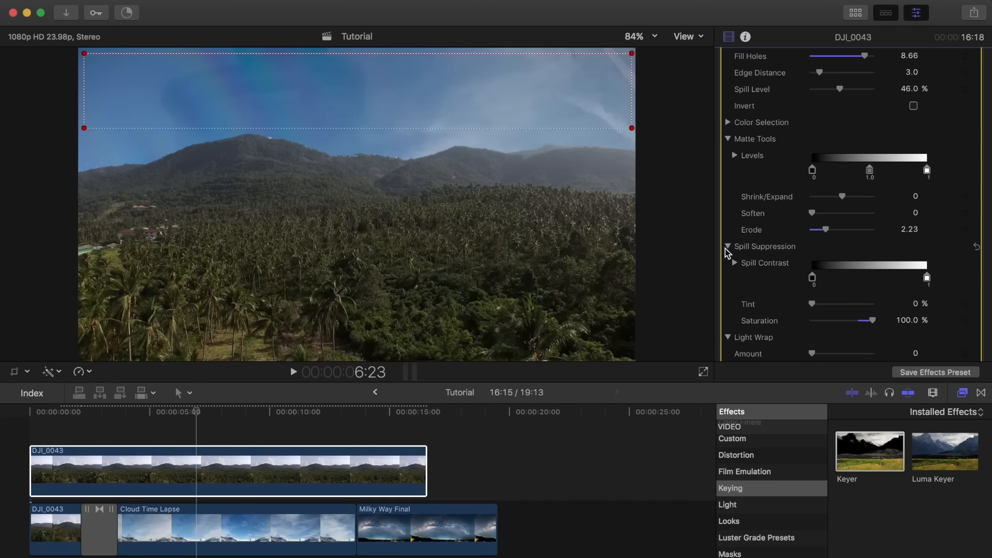
{"action": "left_click", "coordinate": [725, 248]}
{"action": "scroll", "coordinate": [736, 227], "scroll_direction": "up", "scroll_amount": 3}
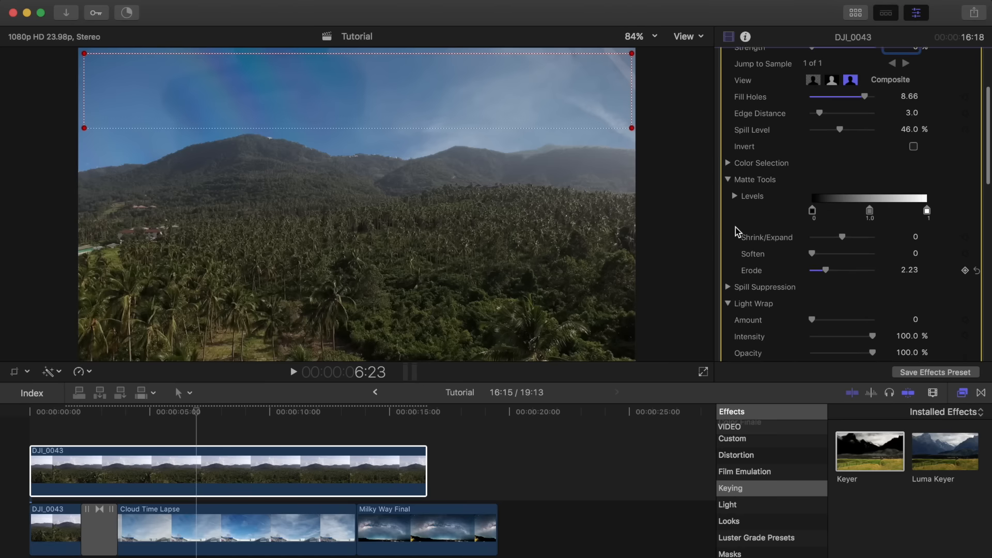
Step: Play the timeline back from the start to review the keyed sky over the drone footage
{"action": "scroll", "coordinate": [735, 227], "scroll_direction": "up", "scroll_amount": 2}
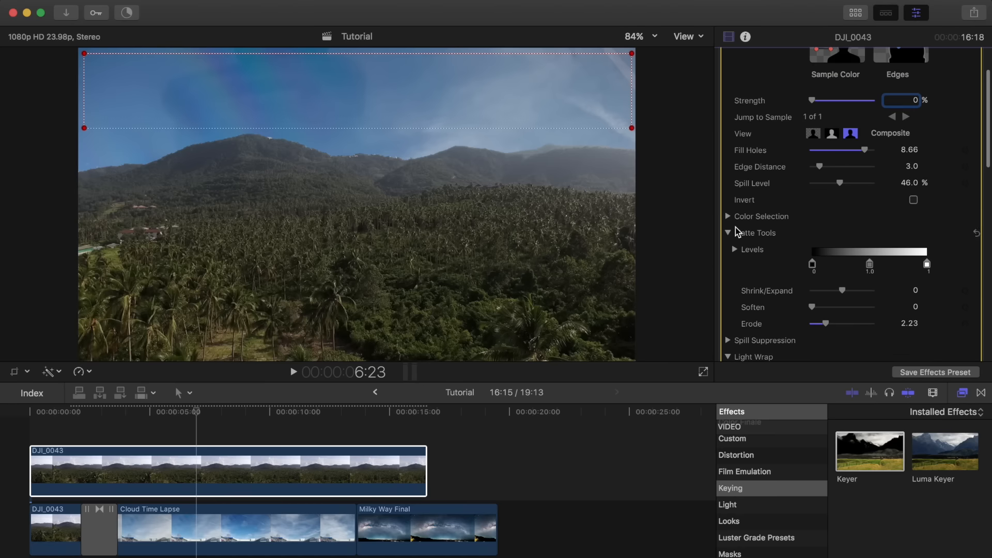
{"action": "mouse_move", "coordinate": [195, 411]}
{"action": "left_mouse_down"}
{"action": "mouse_move", "coordinate": [166, 413]}
{"action": "mouse_move", "coordinate": [276, 418]}
{"action": "mouse_move", "coordinate": [191, 416]}
{"action": "left_mouse_up"}
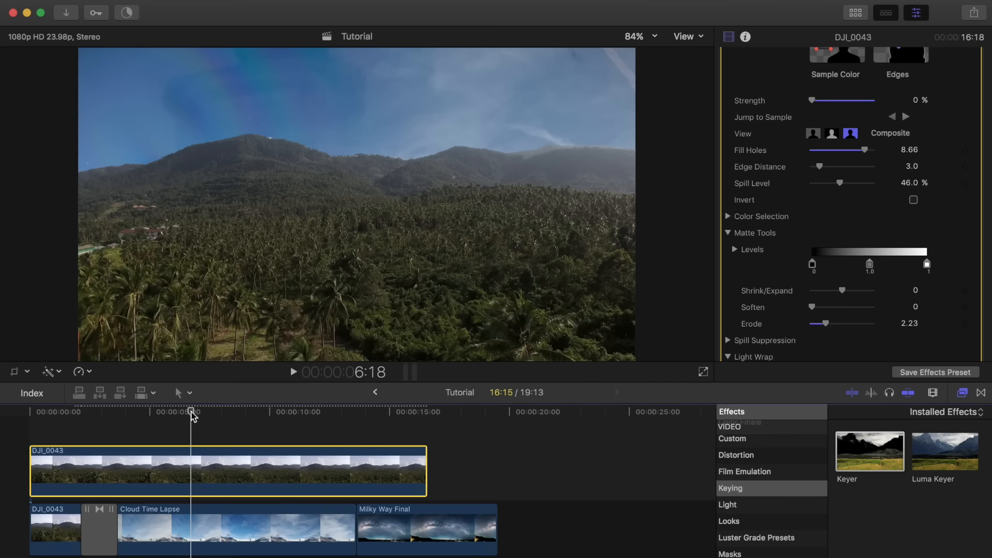
{"action": "left_click_drag", "start_coordinate": [191, 413], "coordinate": [56, 418]}
{"action": "left_click_drag", "start_coordinate": [190, 414], "coordinate": [58, 423]}
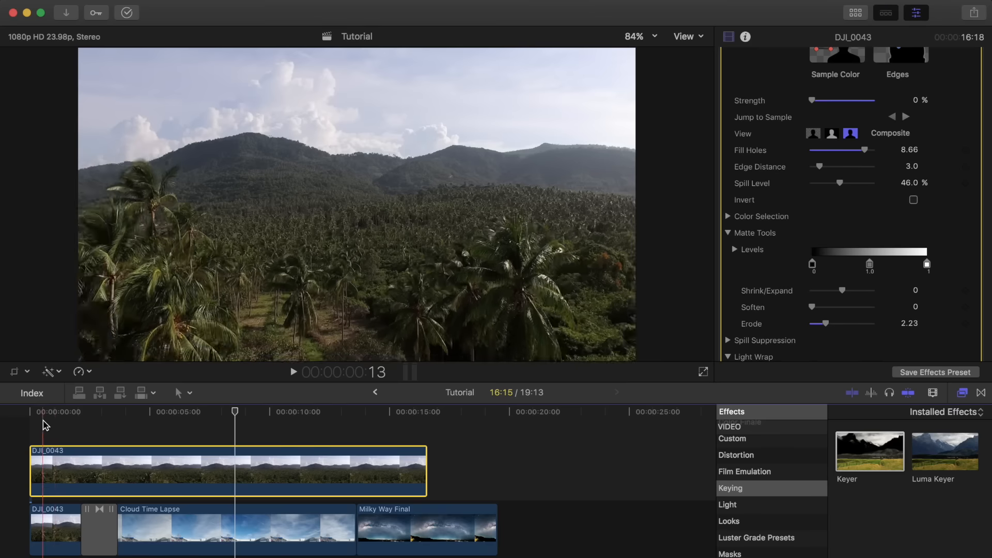
{"action": "left_click", "coordinate": [55, 416]}
{"action": "left_click_drag", "start_coordinate": [55, 415], "coordinate": [30, 417]}
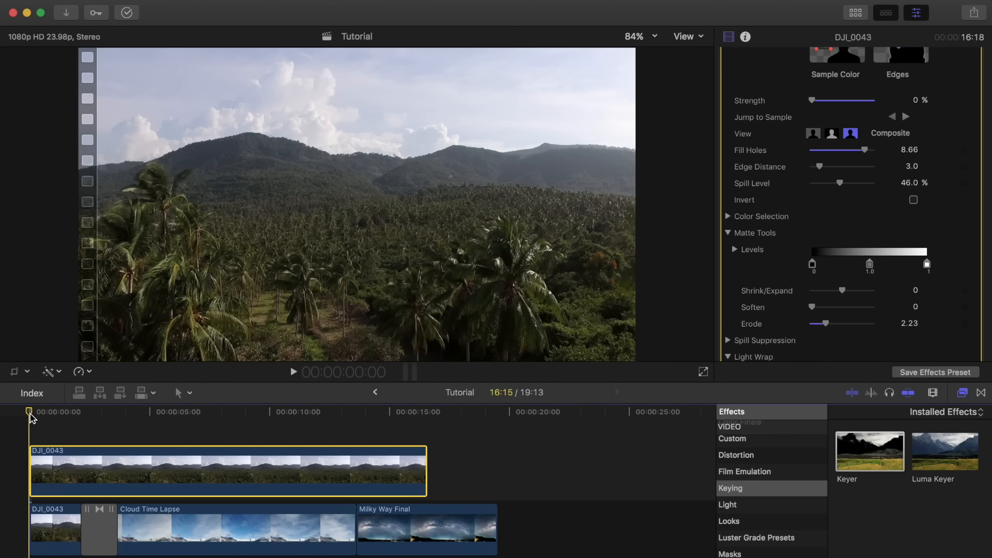
{"action": "key", "text": "space"}
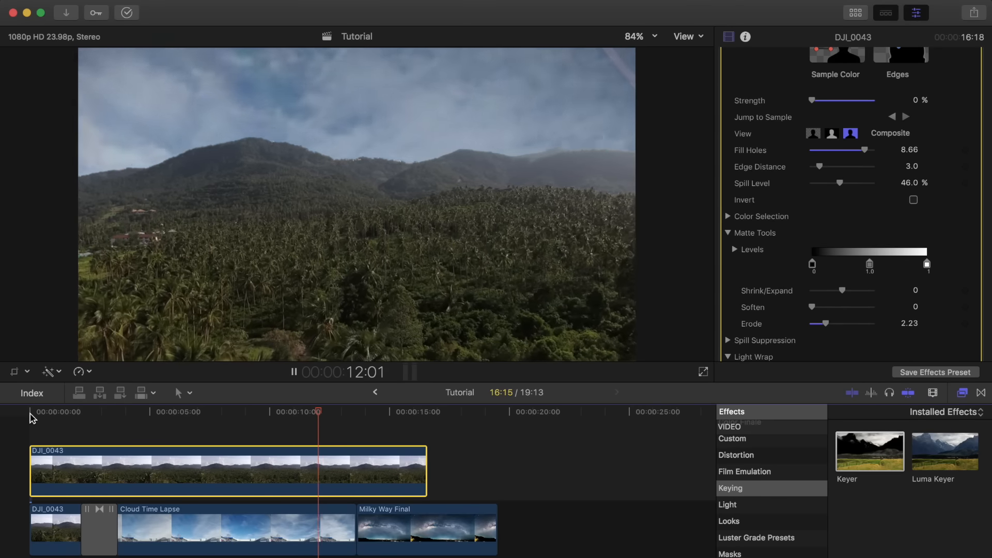
{"action": "key", "text": "space"}
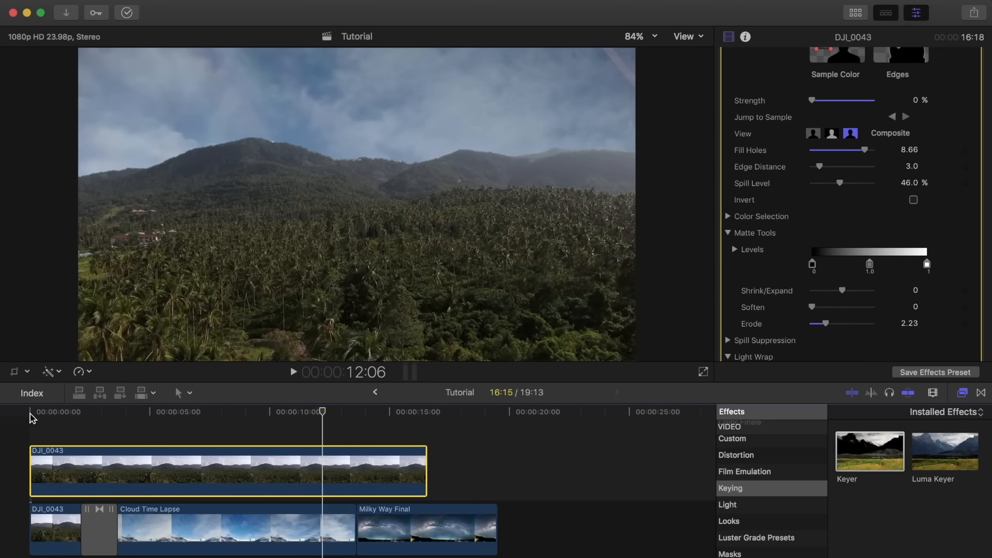
Step: Crop the Milky Way Final clip to fill the frame, with about 7.2 px off the left side and 688.8 px off the right
{"action": "left_click", "coordinate": [321, 414]}
{"action": "left_click_drag", "start_coordinate": [322, 417], "coordinate": [356, 421]}
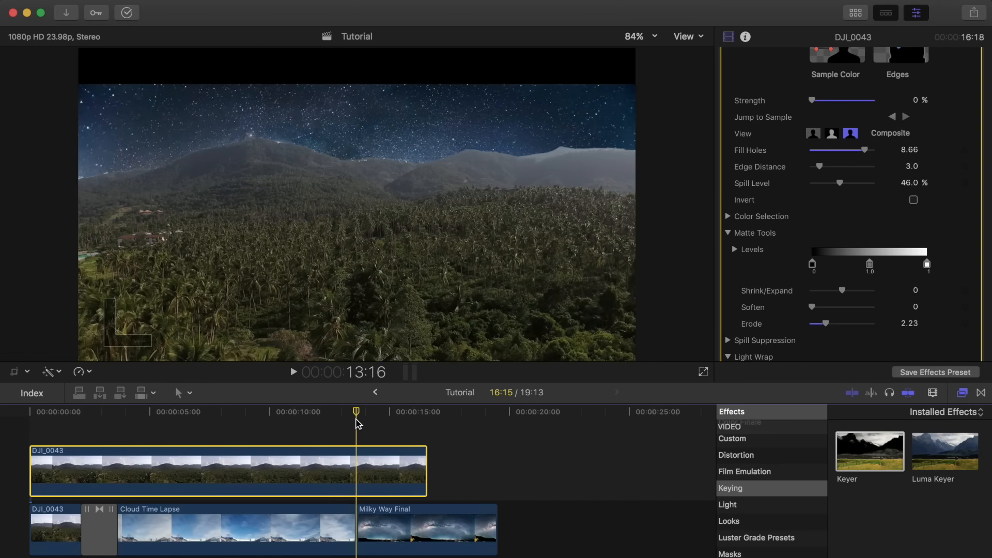
{"action": "left_click", "coordinate": [398, 532]}
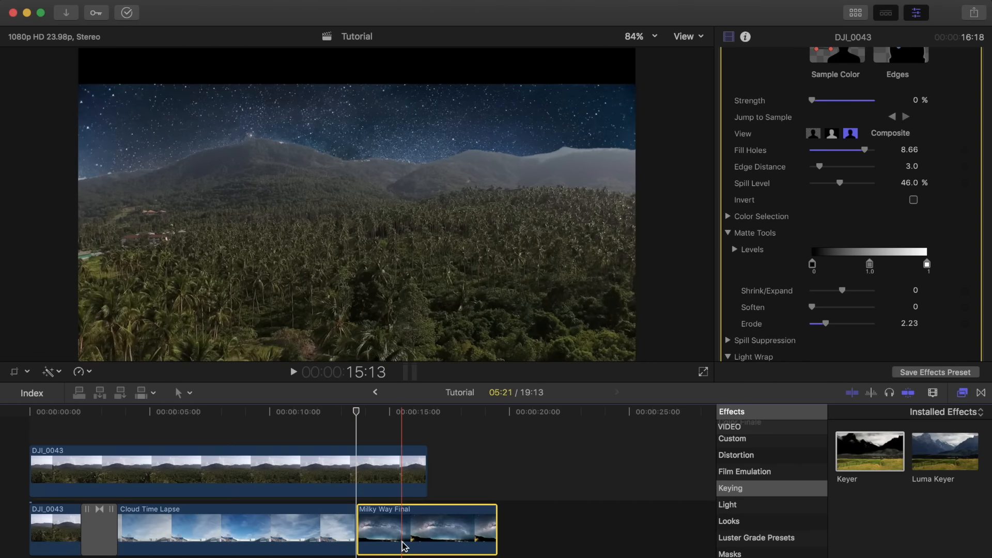
{"action": "left_click", "coordinate": [392, 413]}
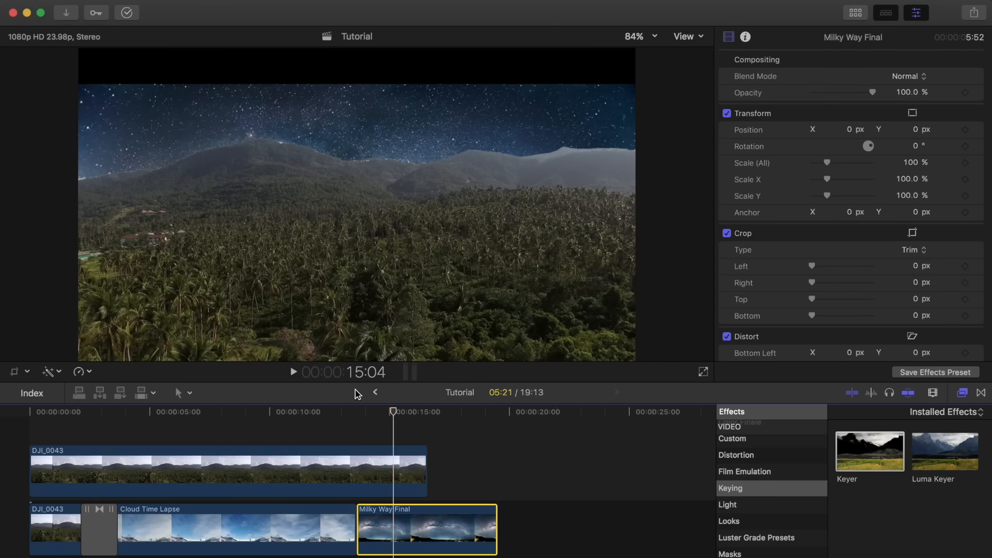
{"action": "left_click", "coordinate": [27, 372]}
{"action": "left_click", "coordinate": [40, 398]}
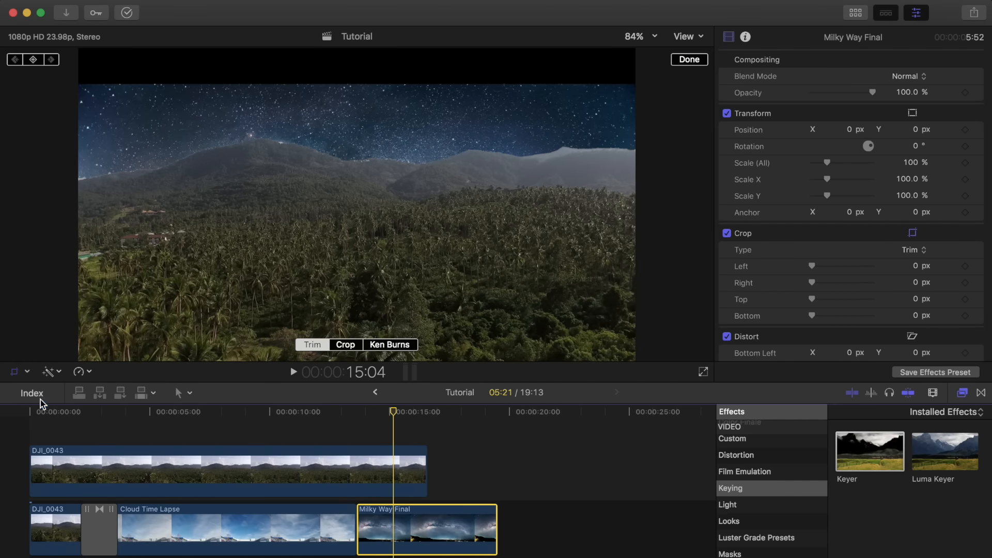
{"action": "left_click", "coordinate": [345, 344]}
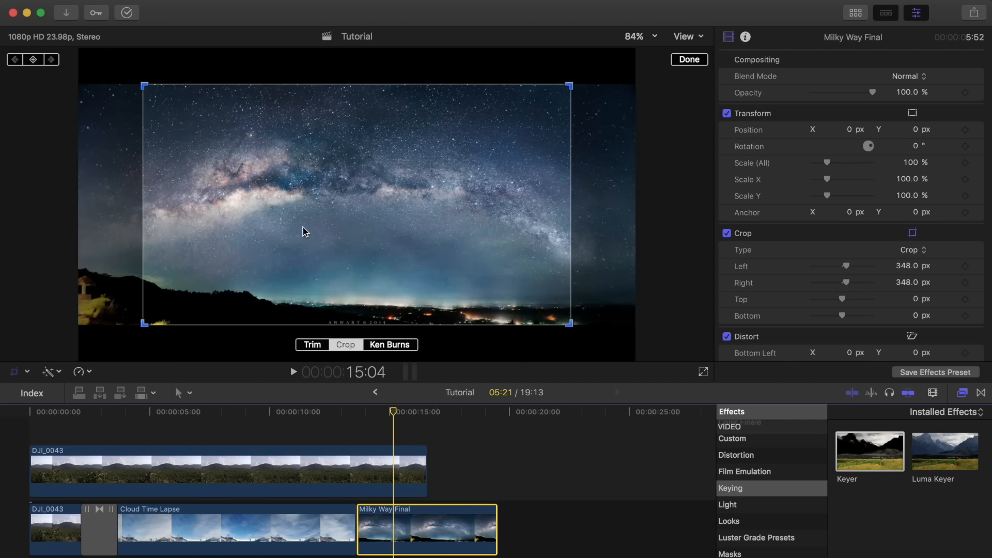
{"action": "left_click_drag", "start_coordinate": [306, 232], "coordinate": [241, 225]}
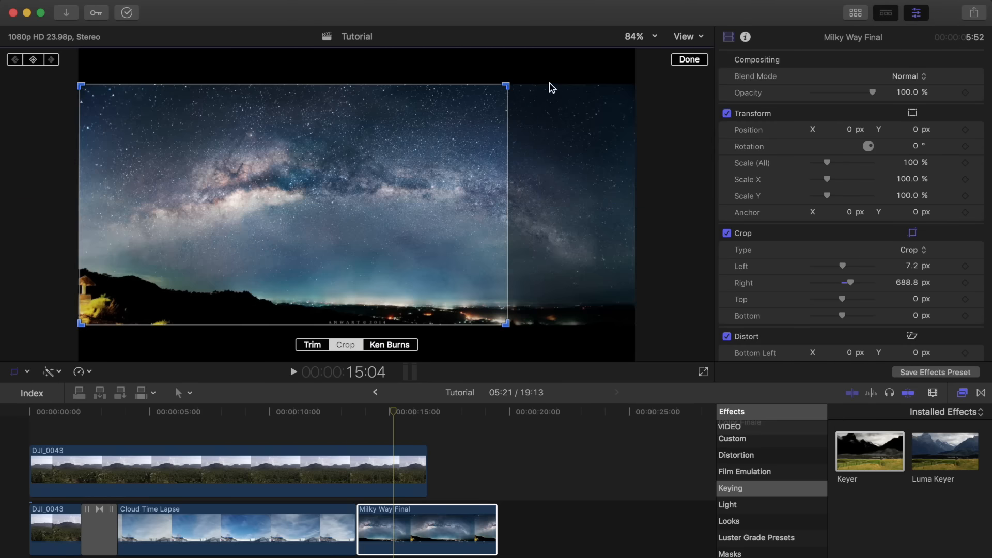
{"action": "left_click", "coordinate": [692, 58]}
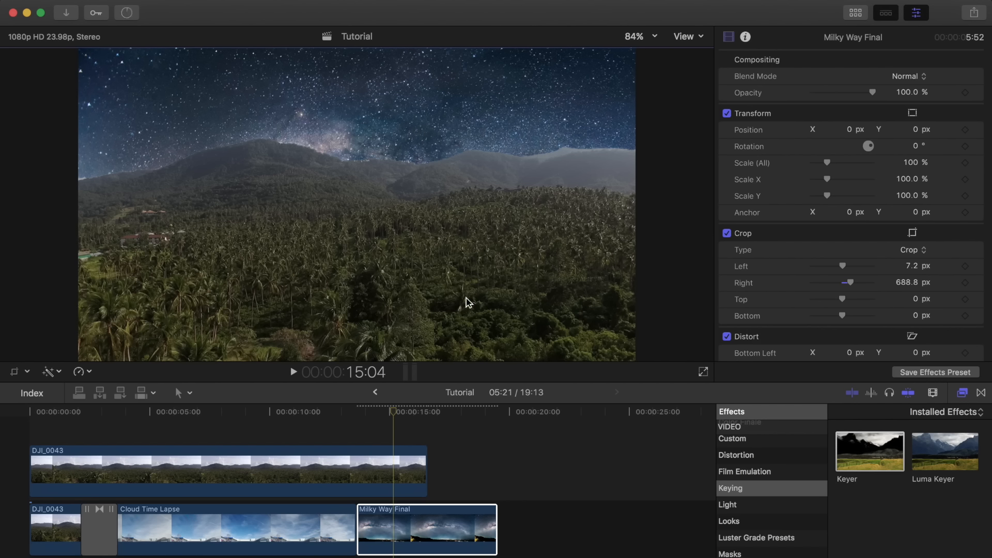
Step: Add Position, Rotation and Scale keyframes at the Milky Way Final clip's start and trim its end to match the drone clip above
{"action": "left_click", "coordinate": [395, 412]}
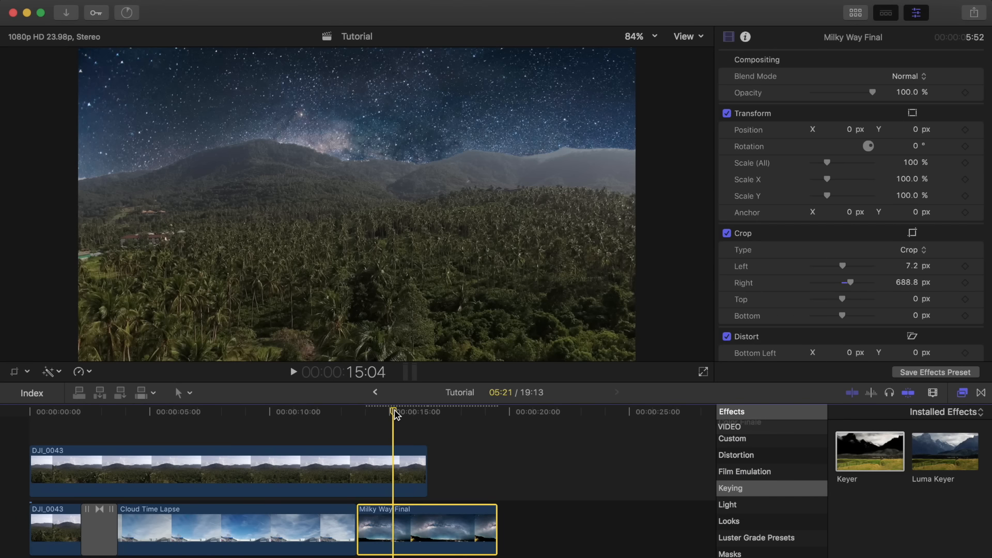
{"action": "left_click_drag", "start_coordinate": [395, 412], "coordinate": [359, 416]}
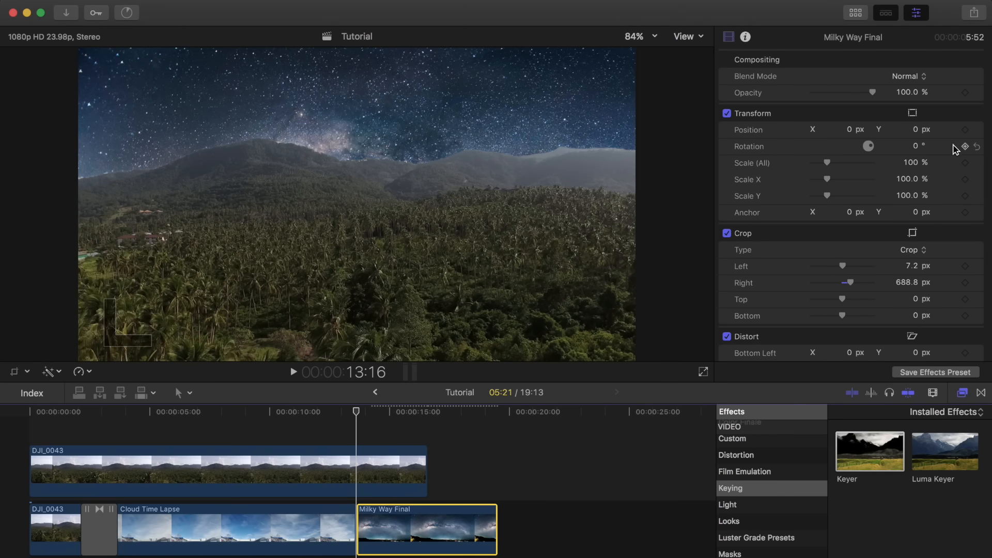
{"action": "left_click", "coordinate": [965, 130]}
{"action": "left_click", "coordinate": [965, 146]}
{"action": "left_click", "coordinate": [965, 162]}
{"action": "left_click_drag", "start_coordinate": [356, 411], "coordinate": [428, 423]}
{"action": "left_click_drag", "start_coordinate": [495, 524], "coordinate": [431, 526]}
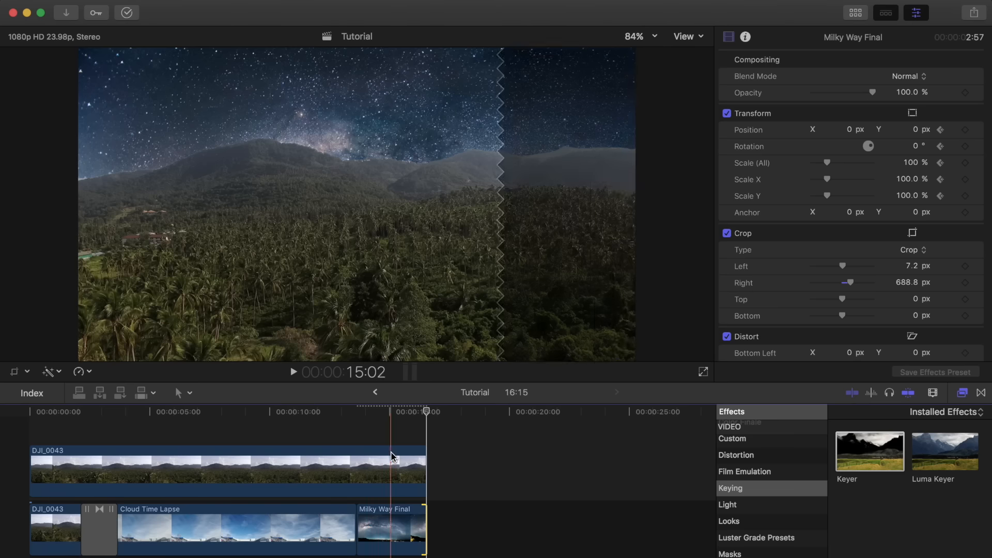
Step: At the Milky Way Final clip's end, keyframe Position Y at 200 px, Rotation at -10° and Scale at 110%, and play the animation back
{"action": "left_click", "coordinate": [398, 522]}
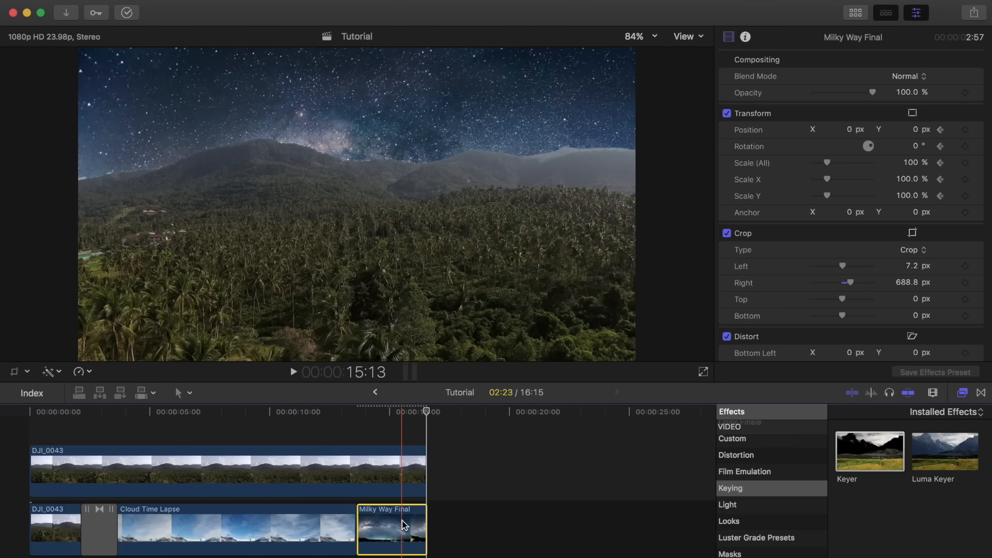
{"action": "left_click", "coordinate": [965, 131]}
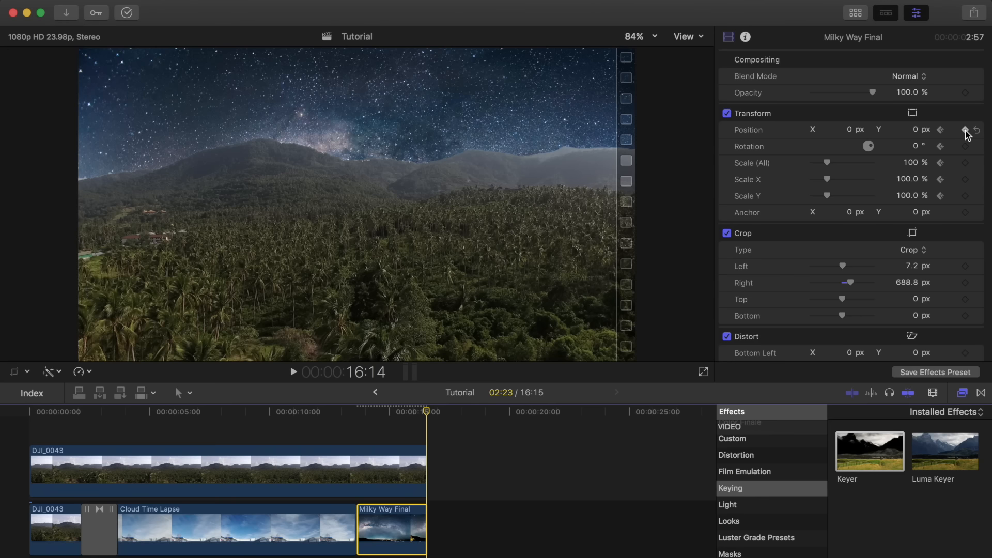
{"action": "left_click", "coordinate": [916, 131]}
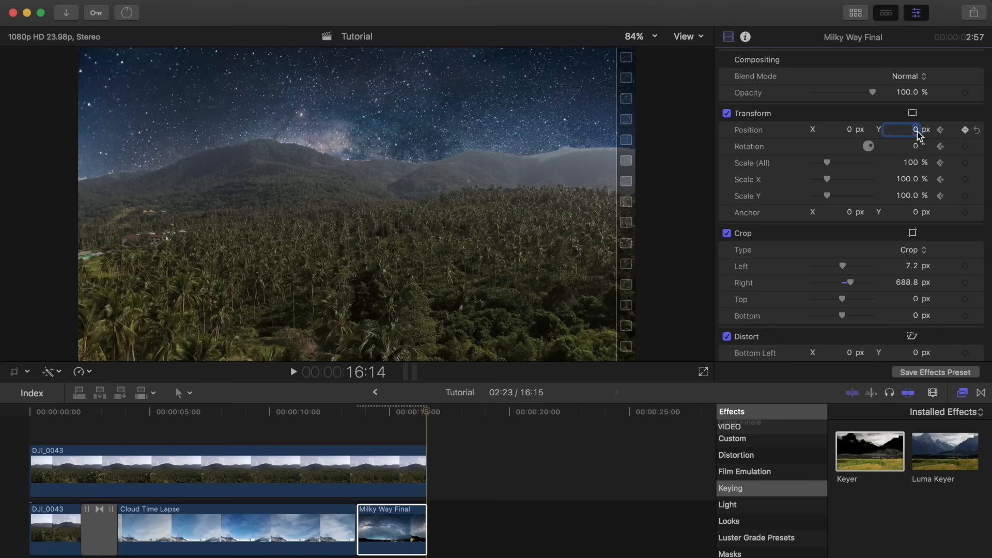
{"action": "type", "text": "200"}
{"action": "key", "text": "Return"}
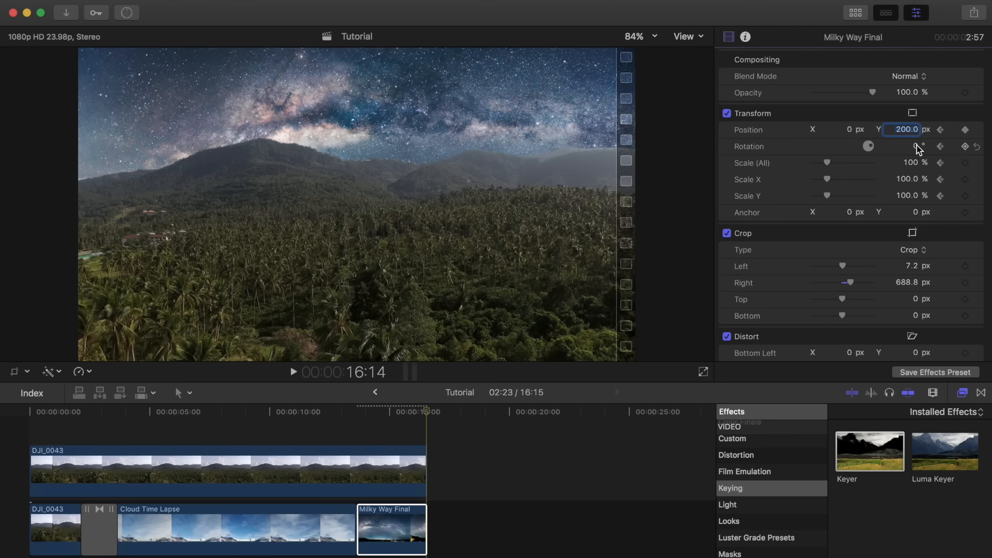
{"action": "left_click", "coordinate": [917, 146]}
{"action": "type", "text": "-10"}
{"action": "key", "text": "Return"}
{"action": "left_click", "coordinate": [911, 163]}
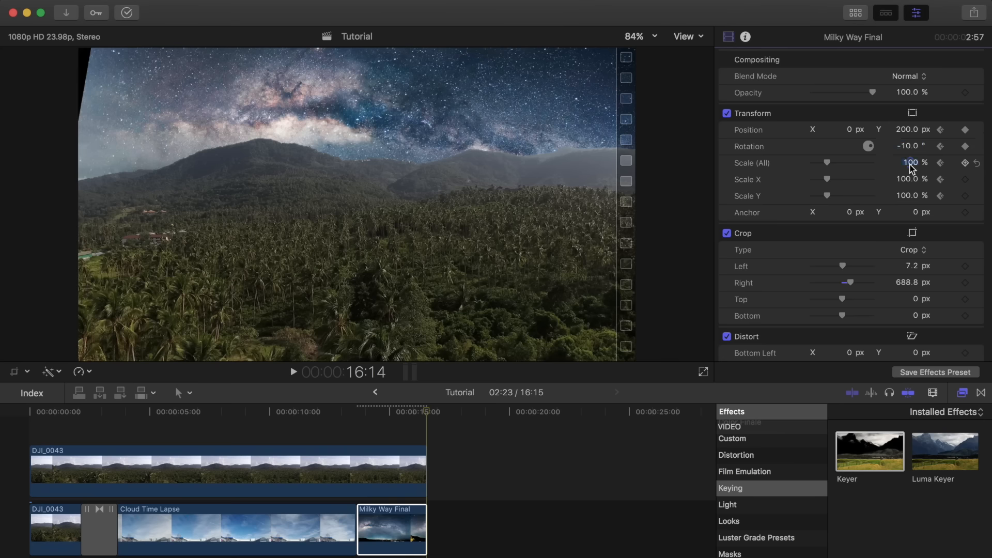
{"action": "type", "text": "110"}
{"action": "key", "text": "Return"}
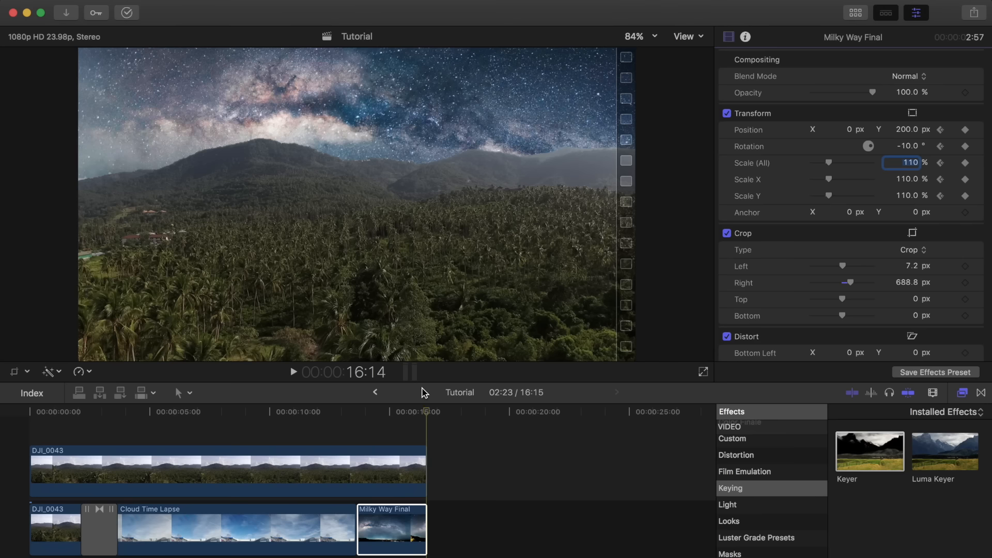
{"action": "left_click_drag", "start_coordinate": [424, 417], "coordinate": [364, 427]}
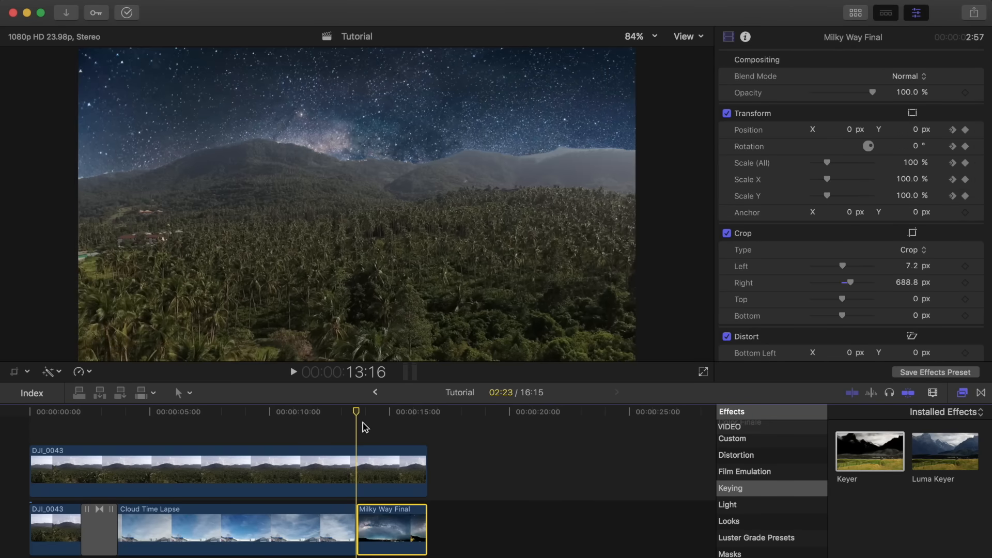
{"action": "key", "text": "space"}
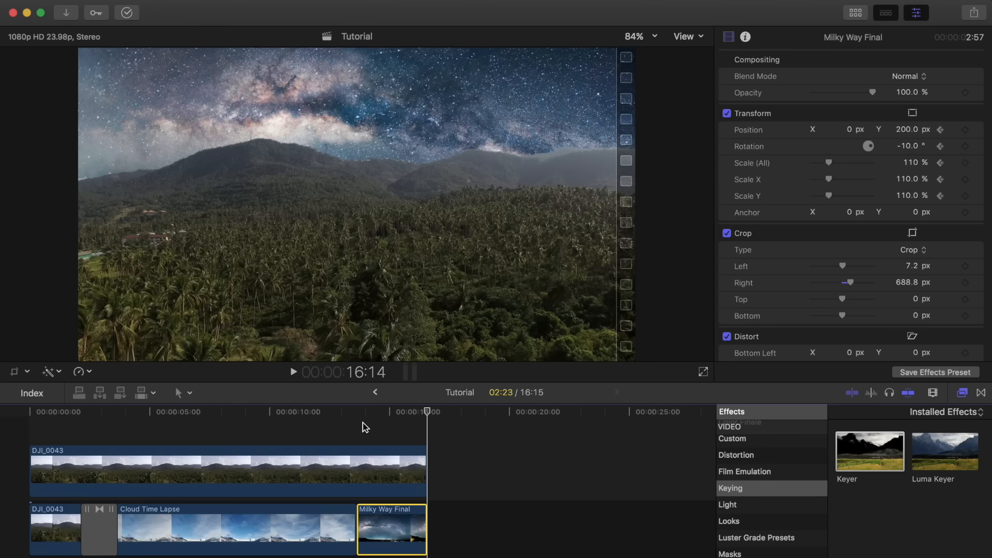
Step: Add the Luma Fade White transition from MW Transitions between the Cloud Time Lapse and Milky Way Final clips
{"action": "left_click", "coordinate": [981, 393]}
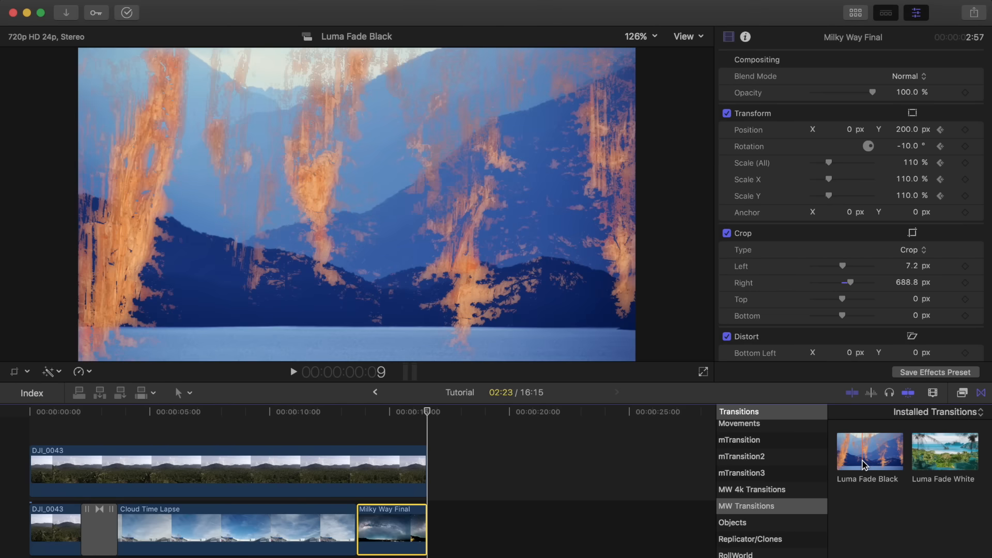
{"action": "left_click_drag", "start_coordinate": [944, 451], "coordinate": [331, 522]}
Step: Render the whole timeline and play it back from just before the transition between the cloud and Milky Way clips
{"action": "left_click_drag", "start_coordinate": [425, 413], "coordinate": [330, 410]}
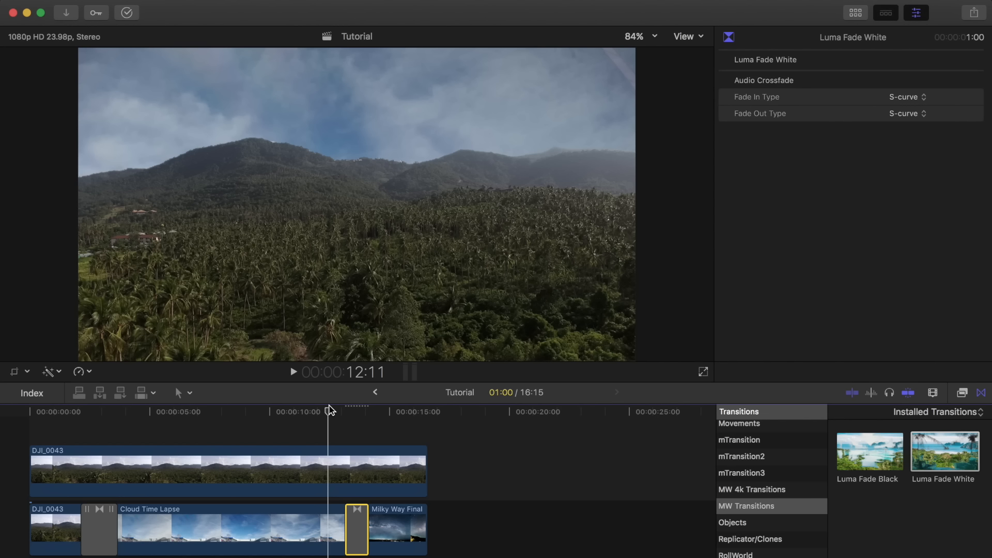
{"action": "left_click_drag", "start_coordinate": [328, 407], "coordinate": [328, 409]}
{"action": "left_click", "coordinate": [279, 1]}
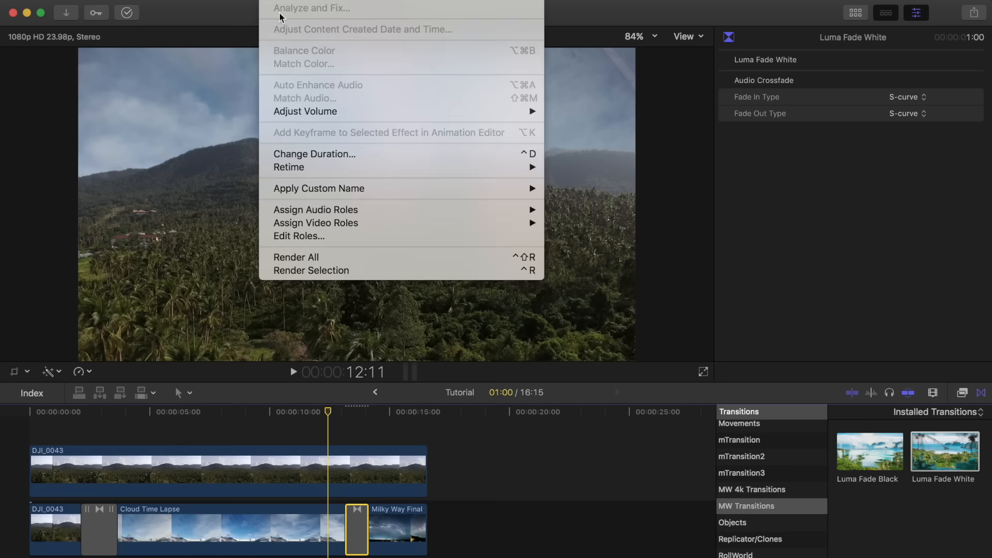
{"action": "left_click", "coordinate": [353, 257]}
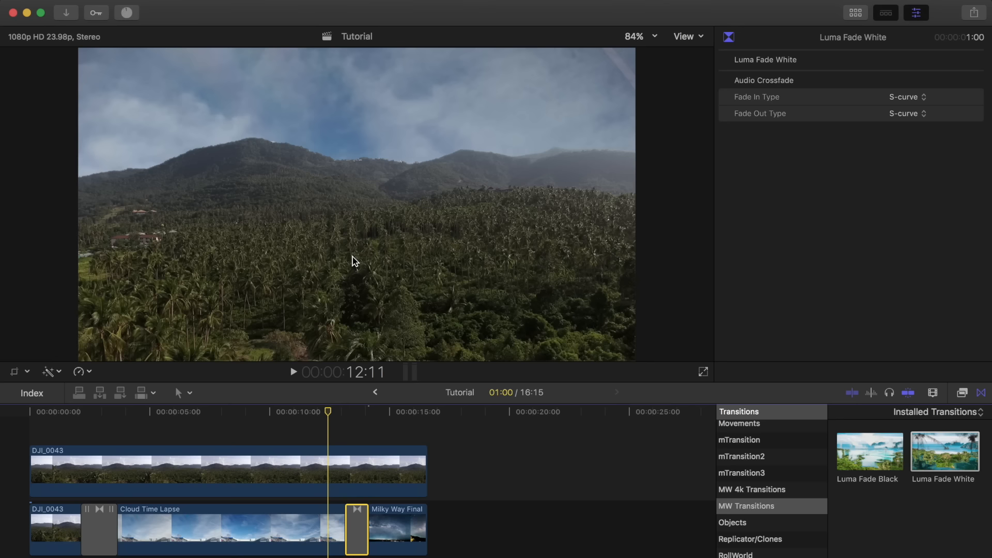
{"action": "key", "text": "space"}
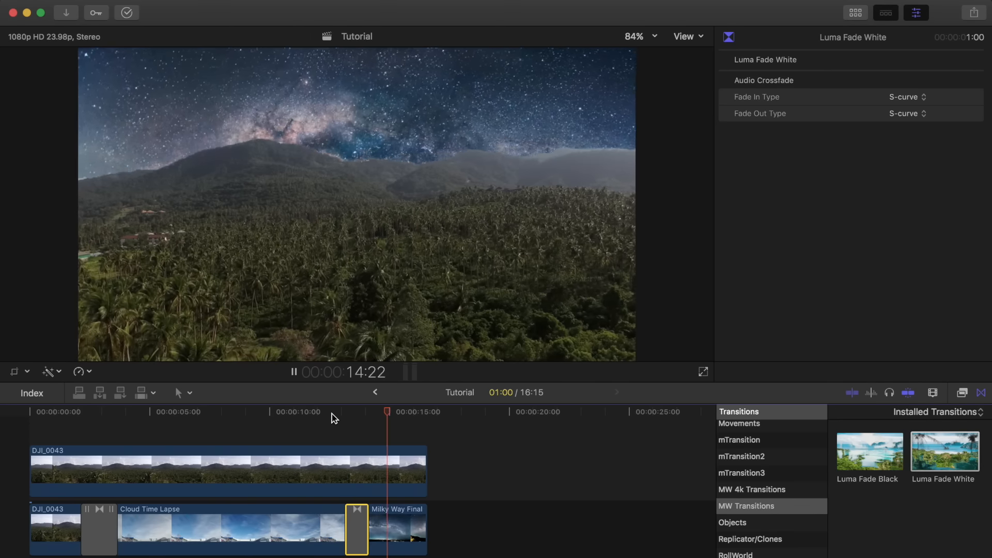
{"action": "key", "text": "space"}
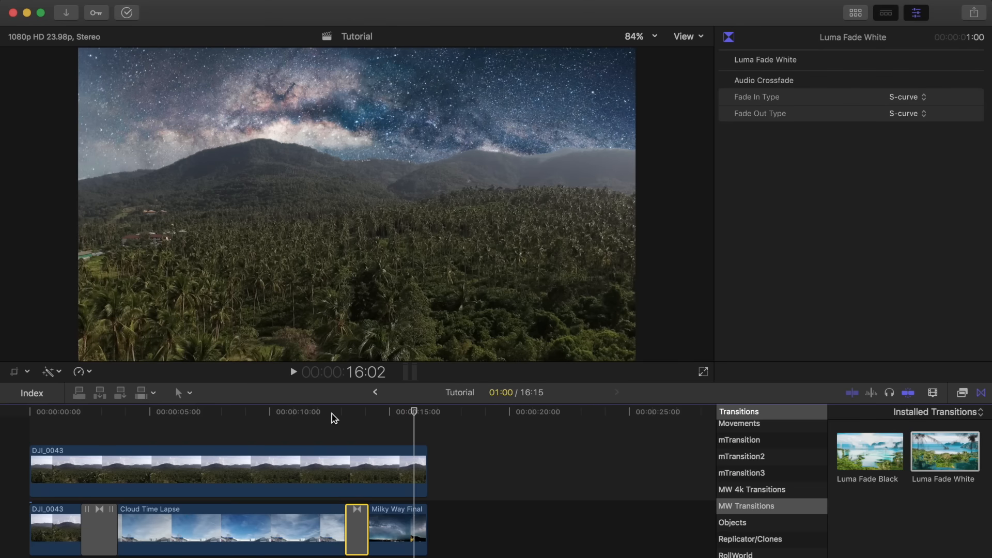